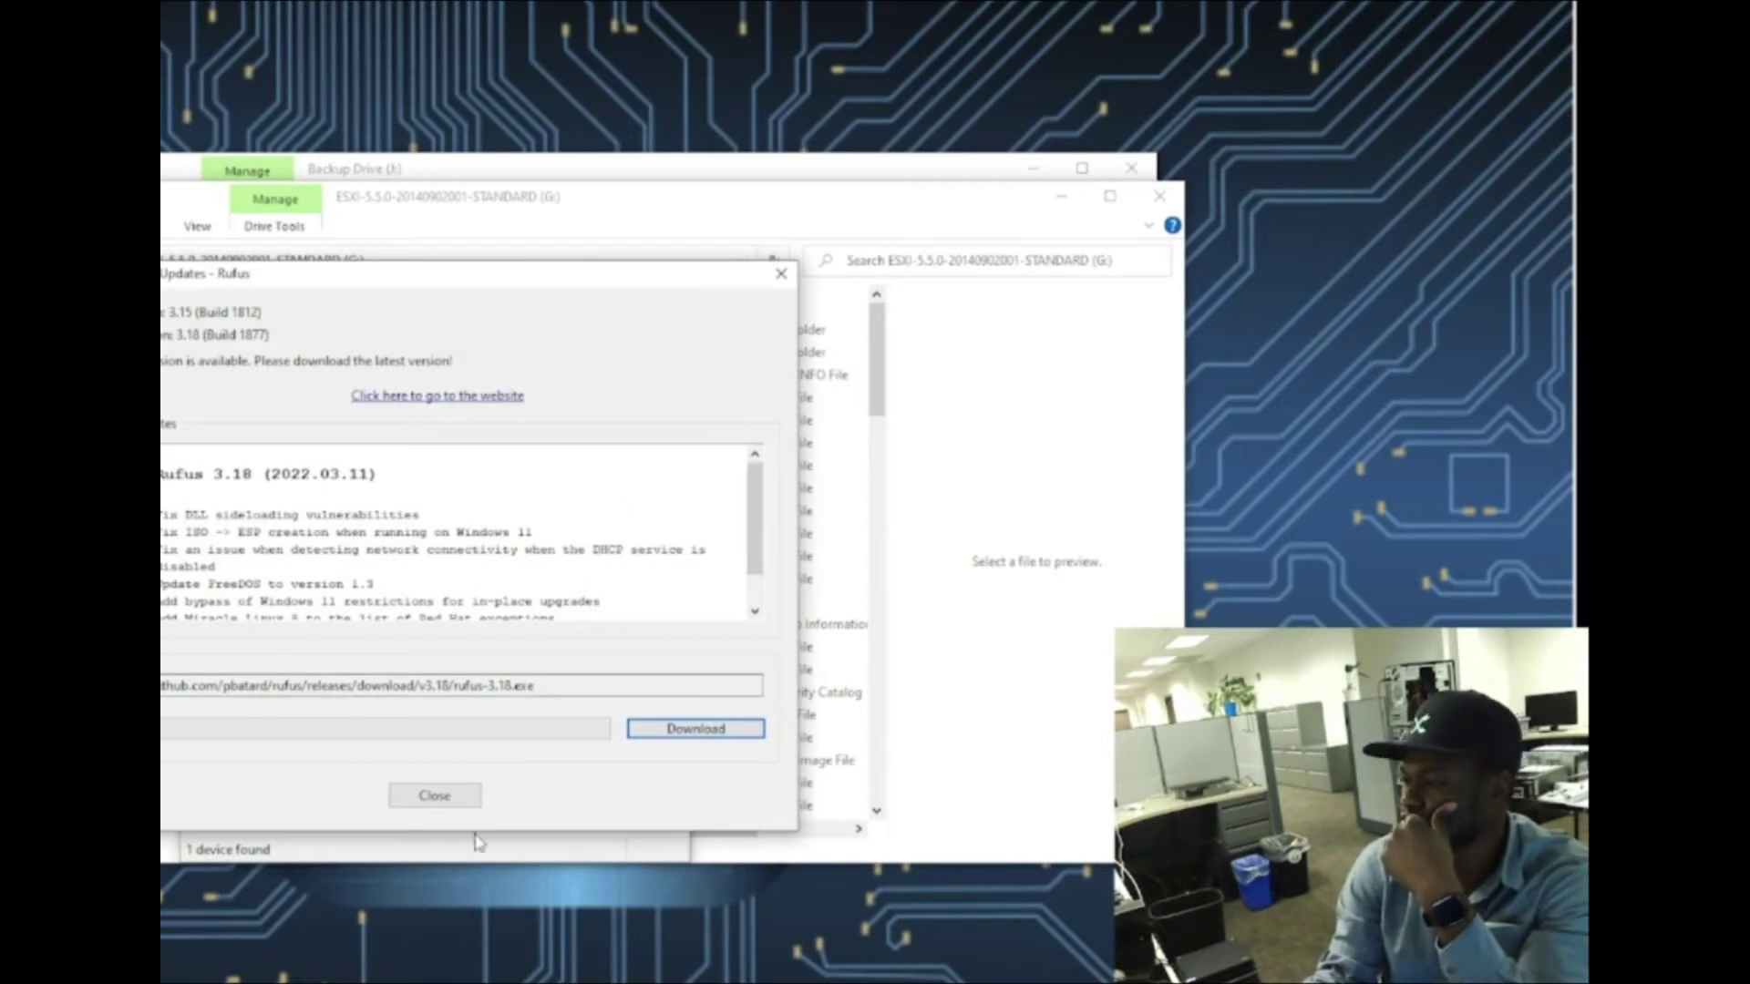
Close the Rufus update notice to return to the main window
click(435, 796)
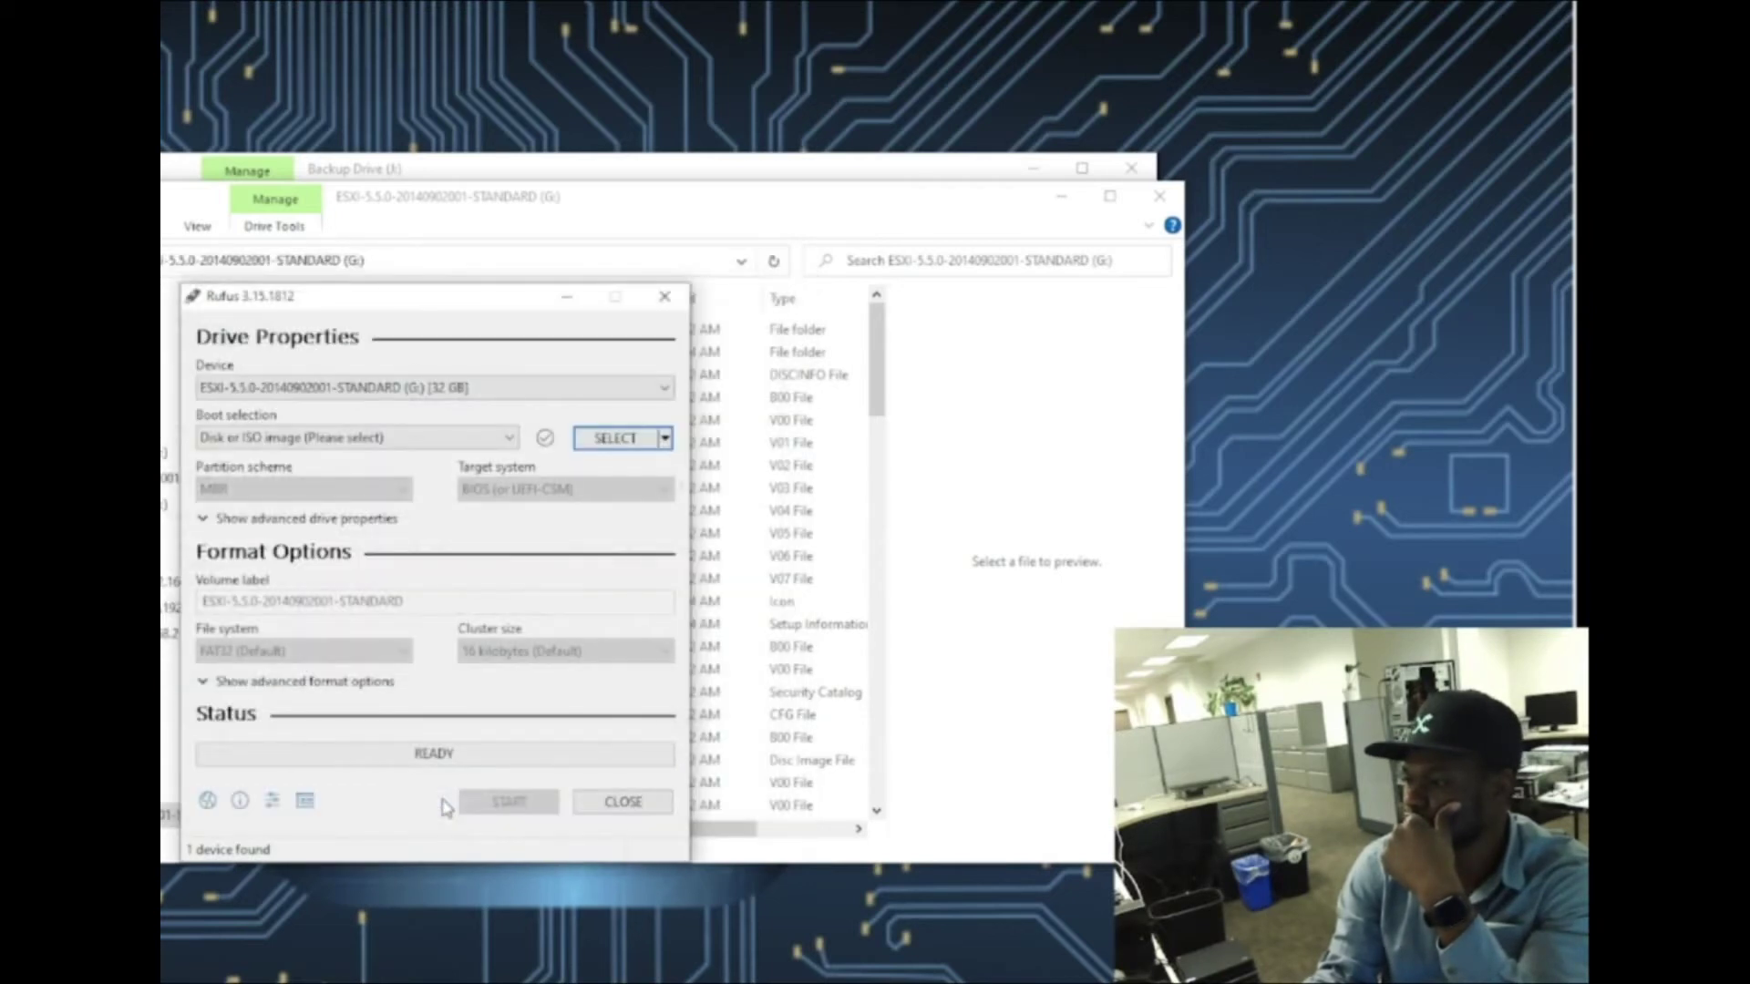
Load HyperV Hypervisor.iso from Backup Drive (J:) > HyperV as the Rufus boot image
click(602, 442)
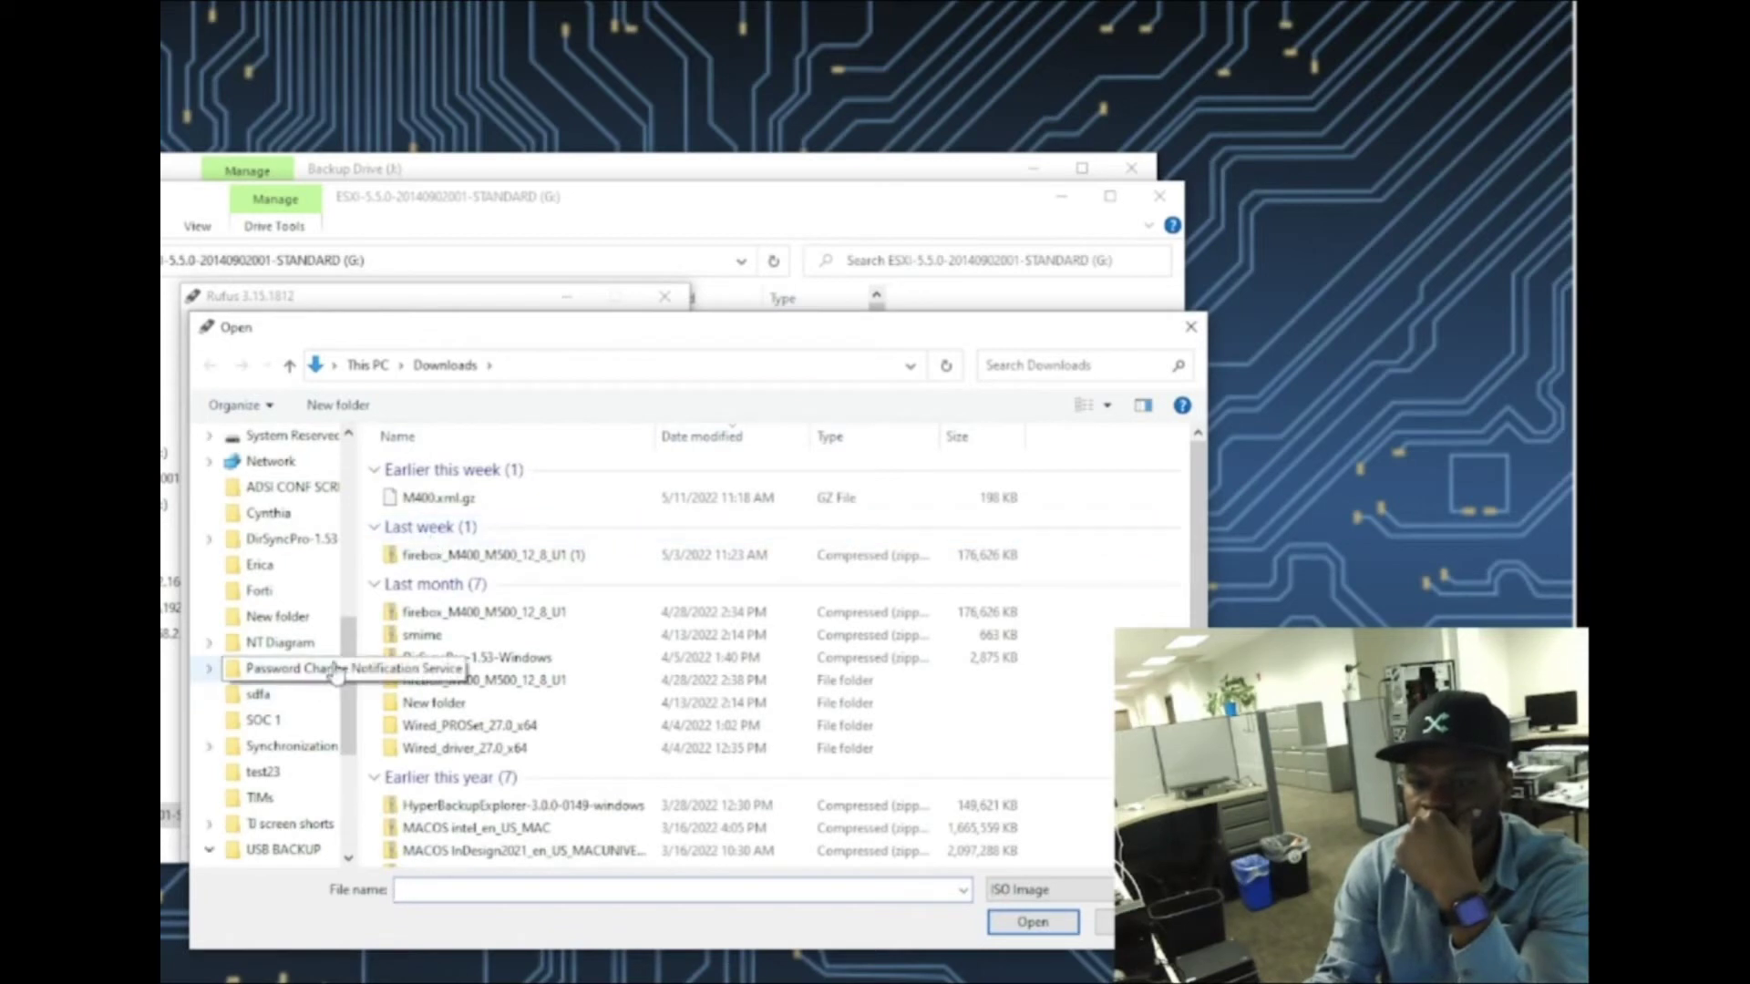
drag(347, 644, 353, 550)
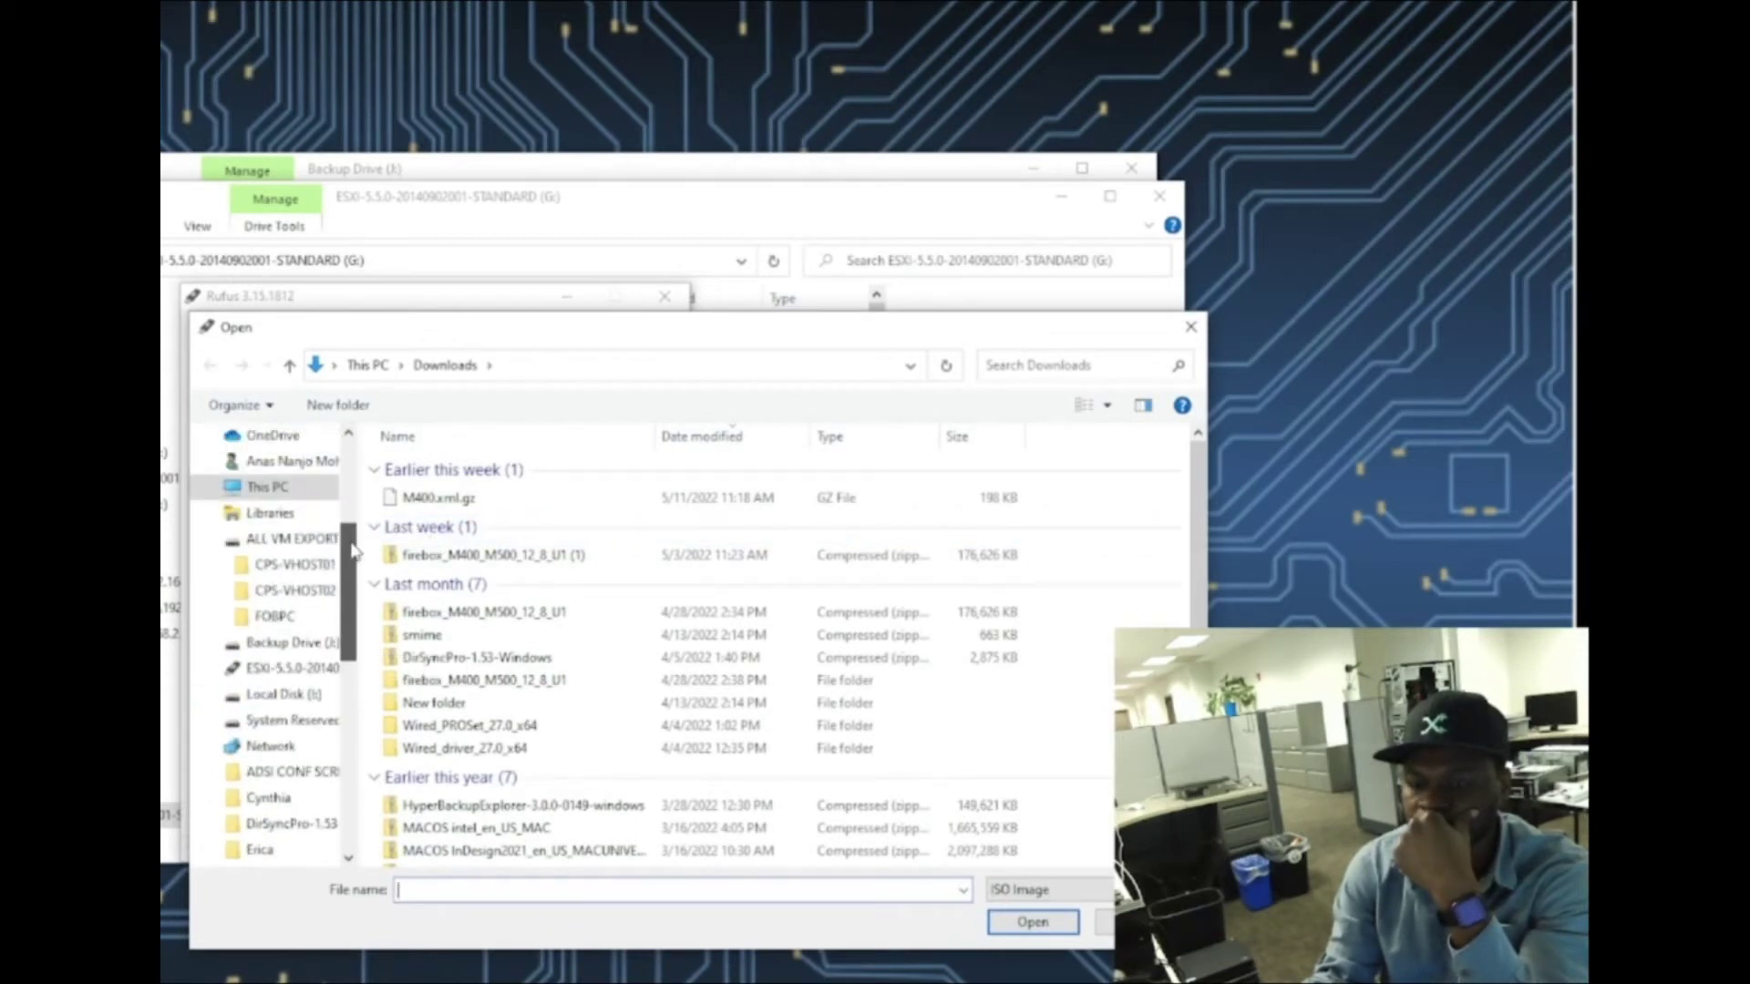
click(292, 650)
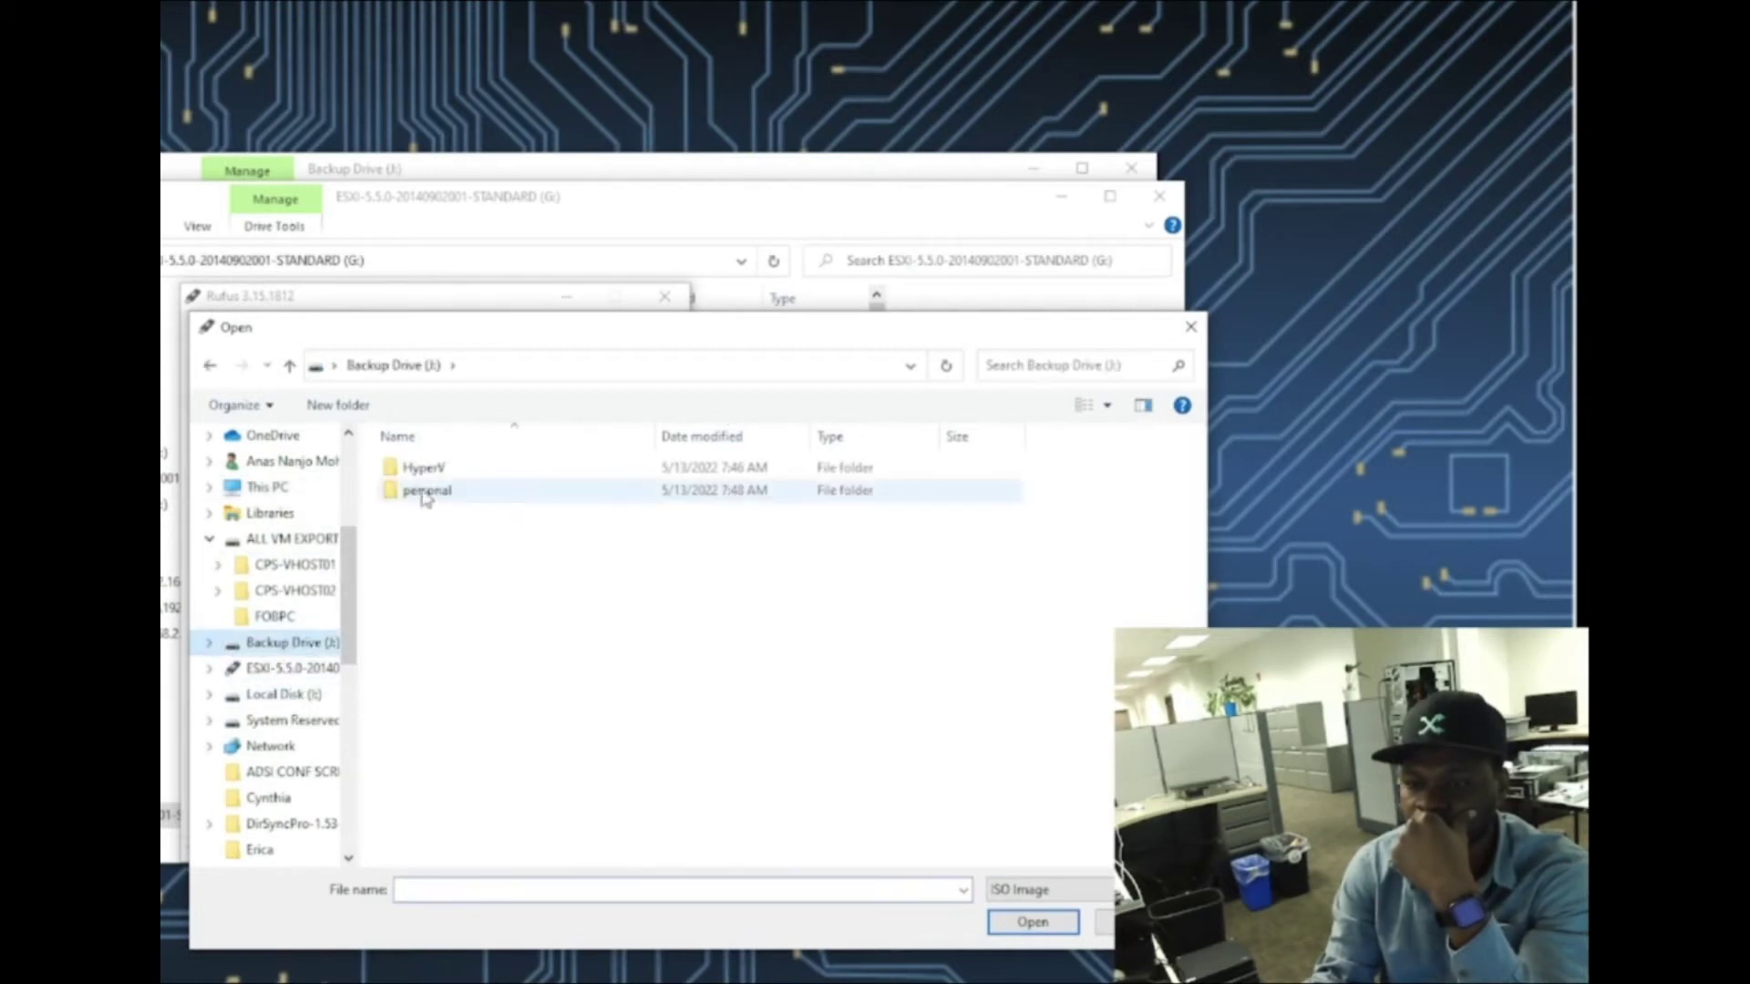
click(421, 470)
double_click(421, 473)
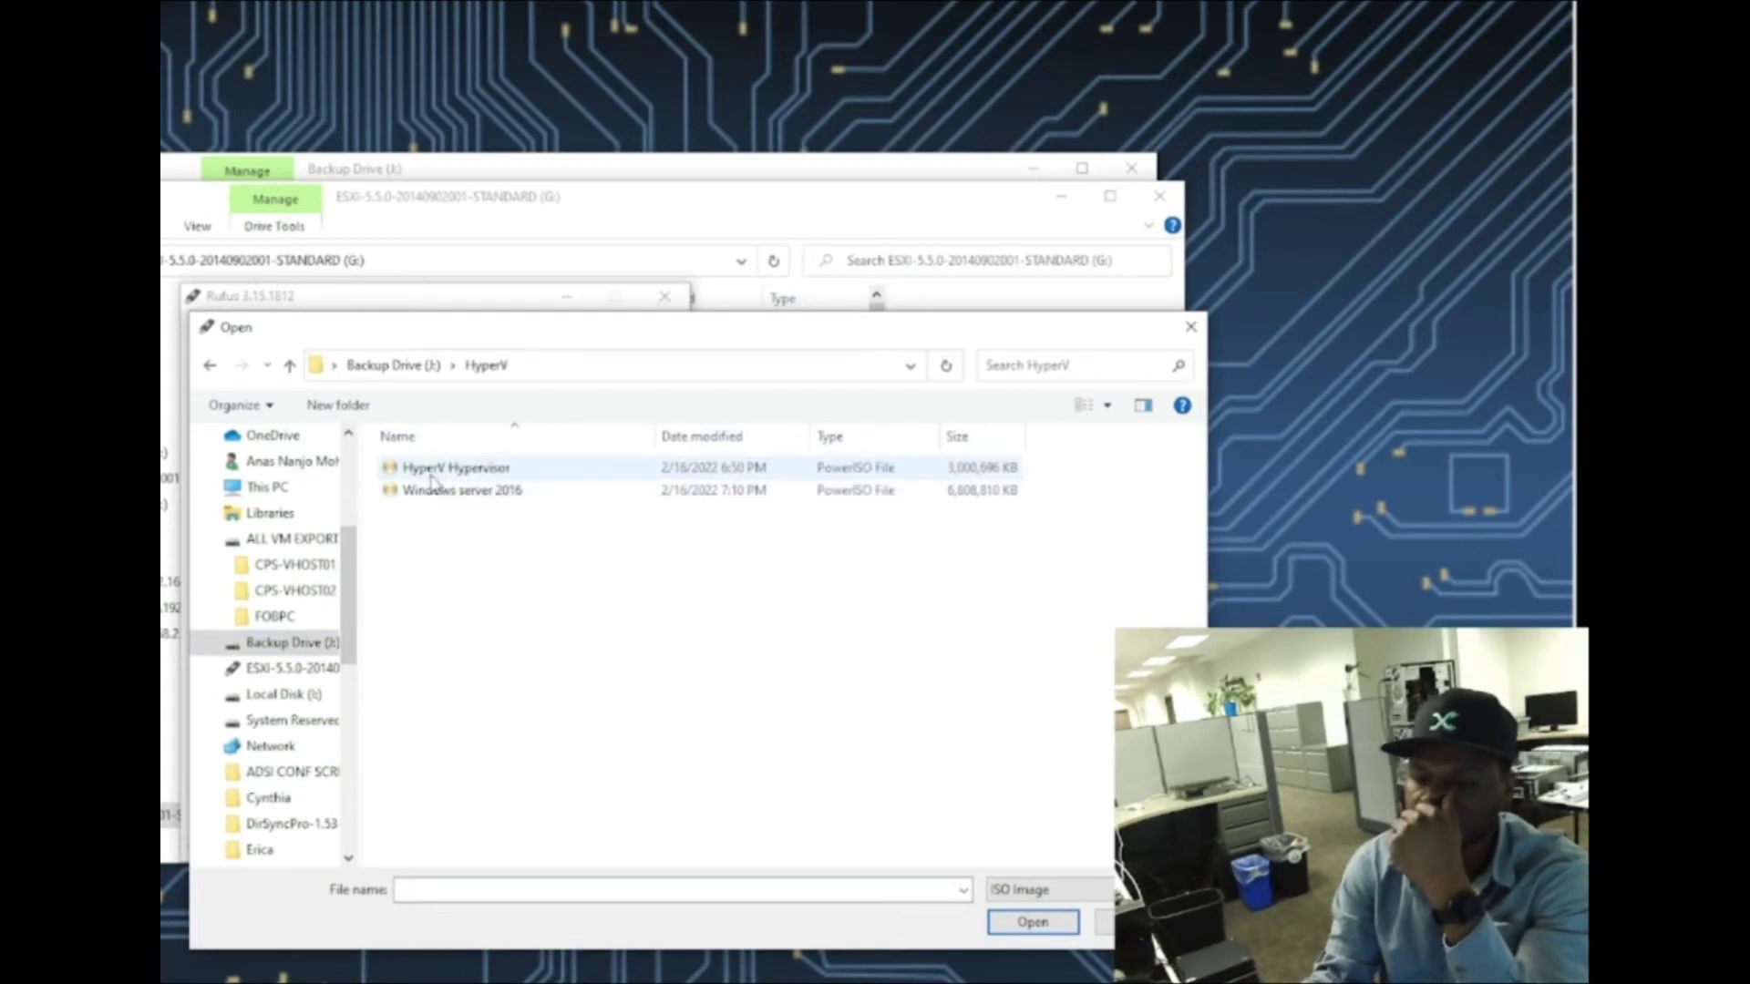
click(452, 474)
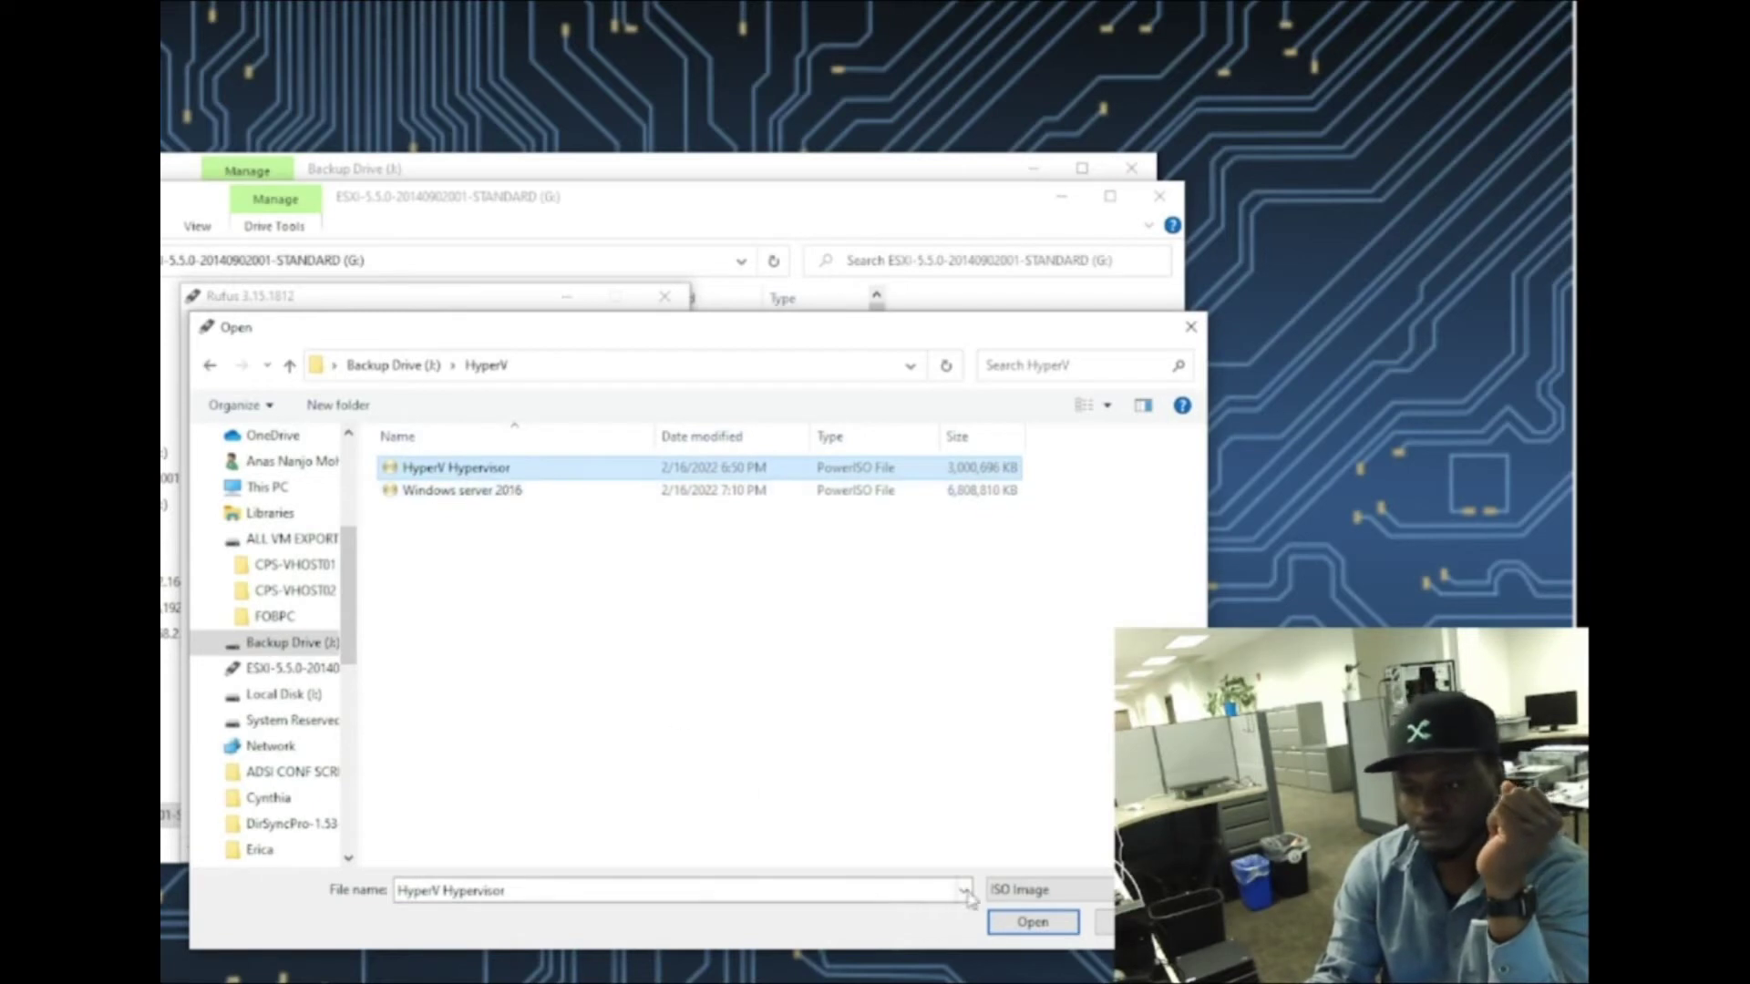
click(993, 916)
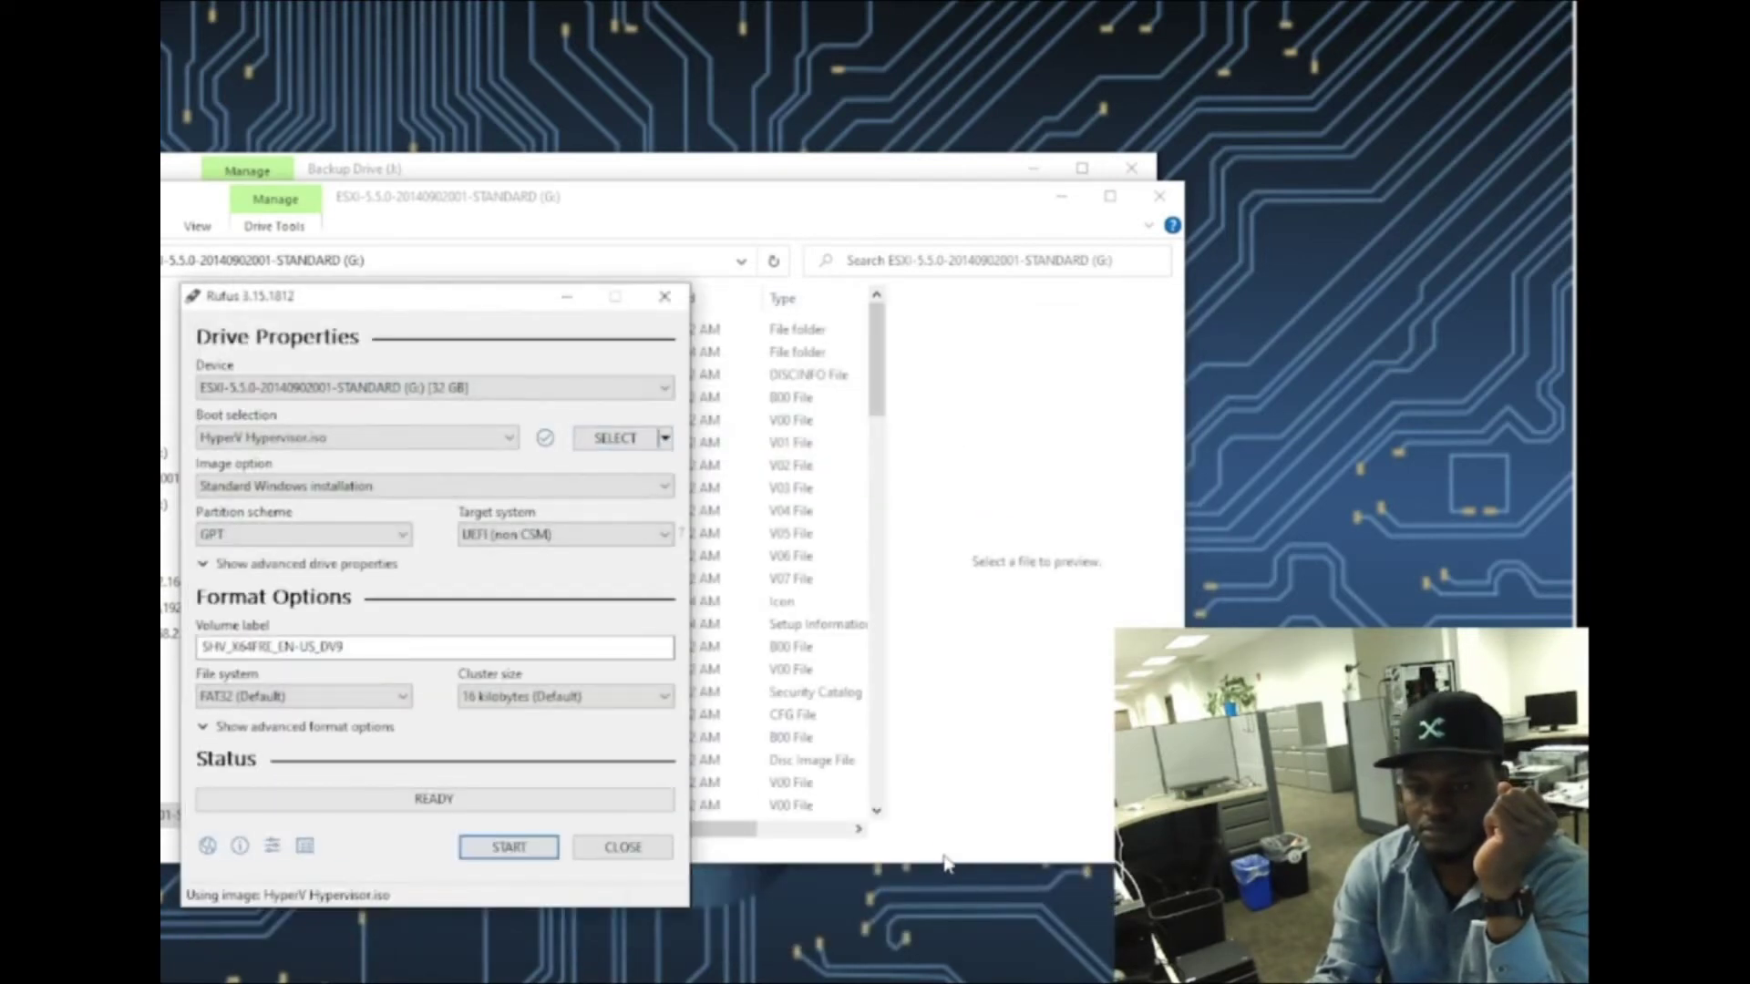
Switch the partition scheme from GPT to MBR and start writing the image
click(381, 537)
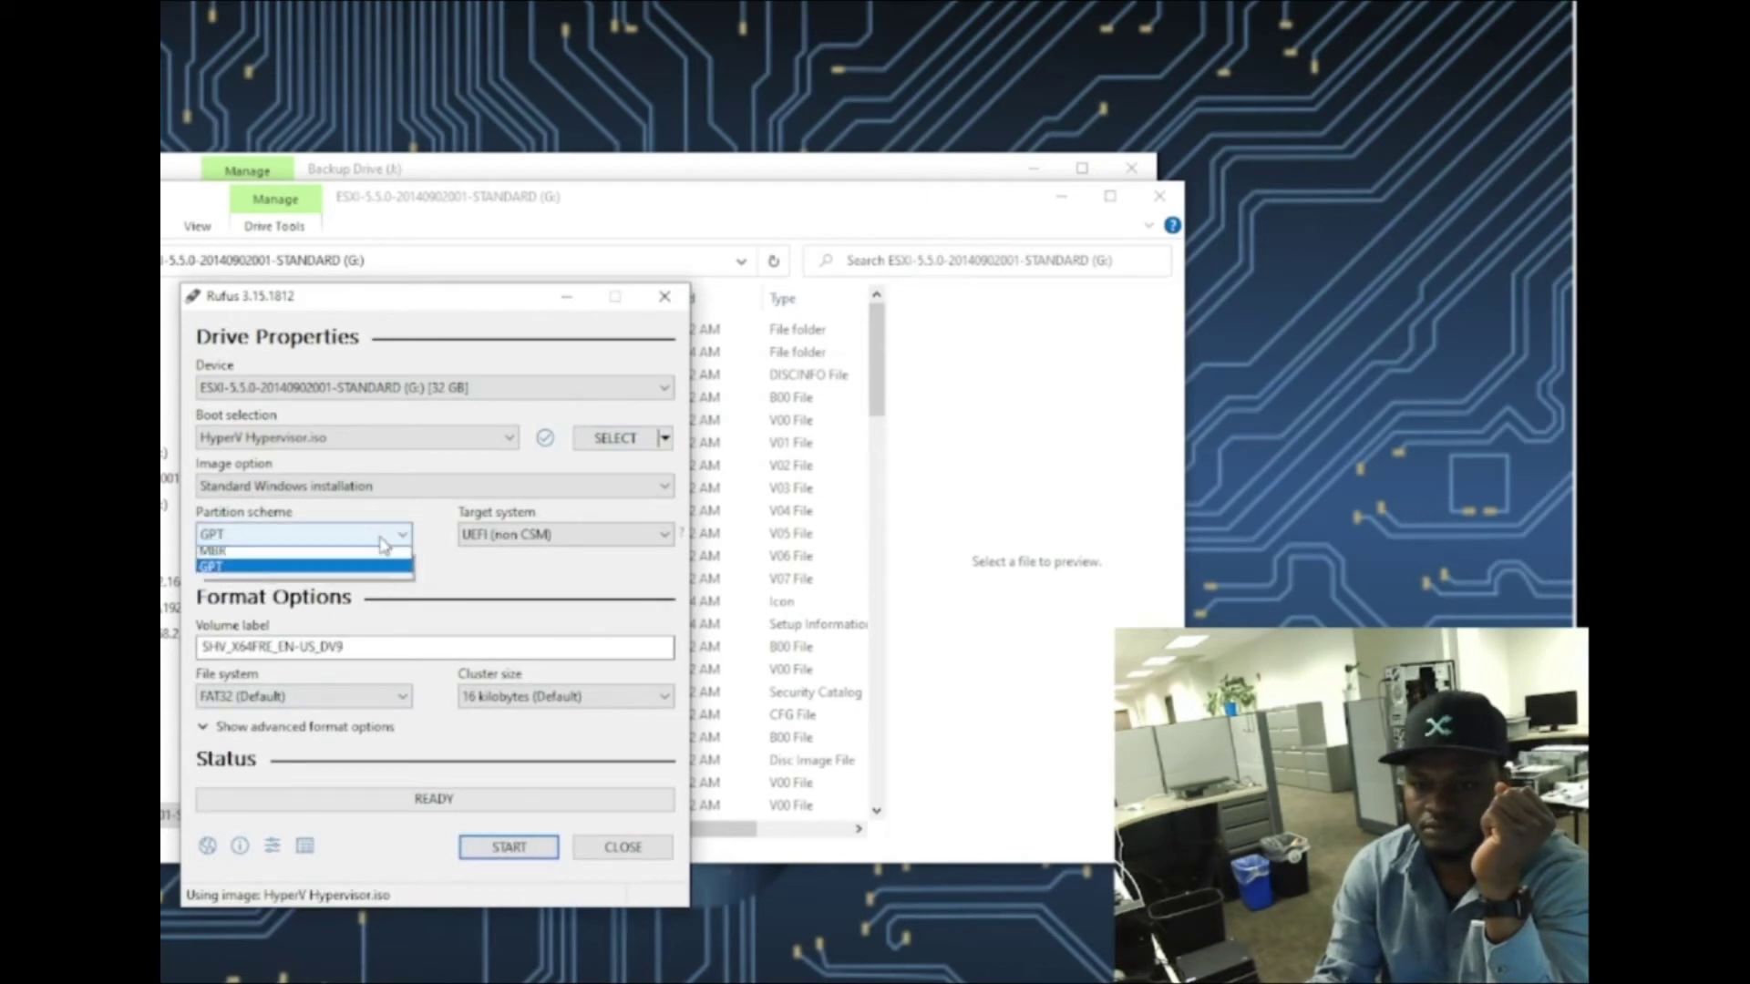
click(300, 555)
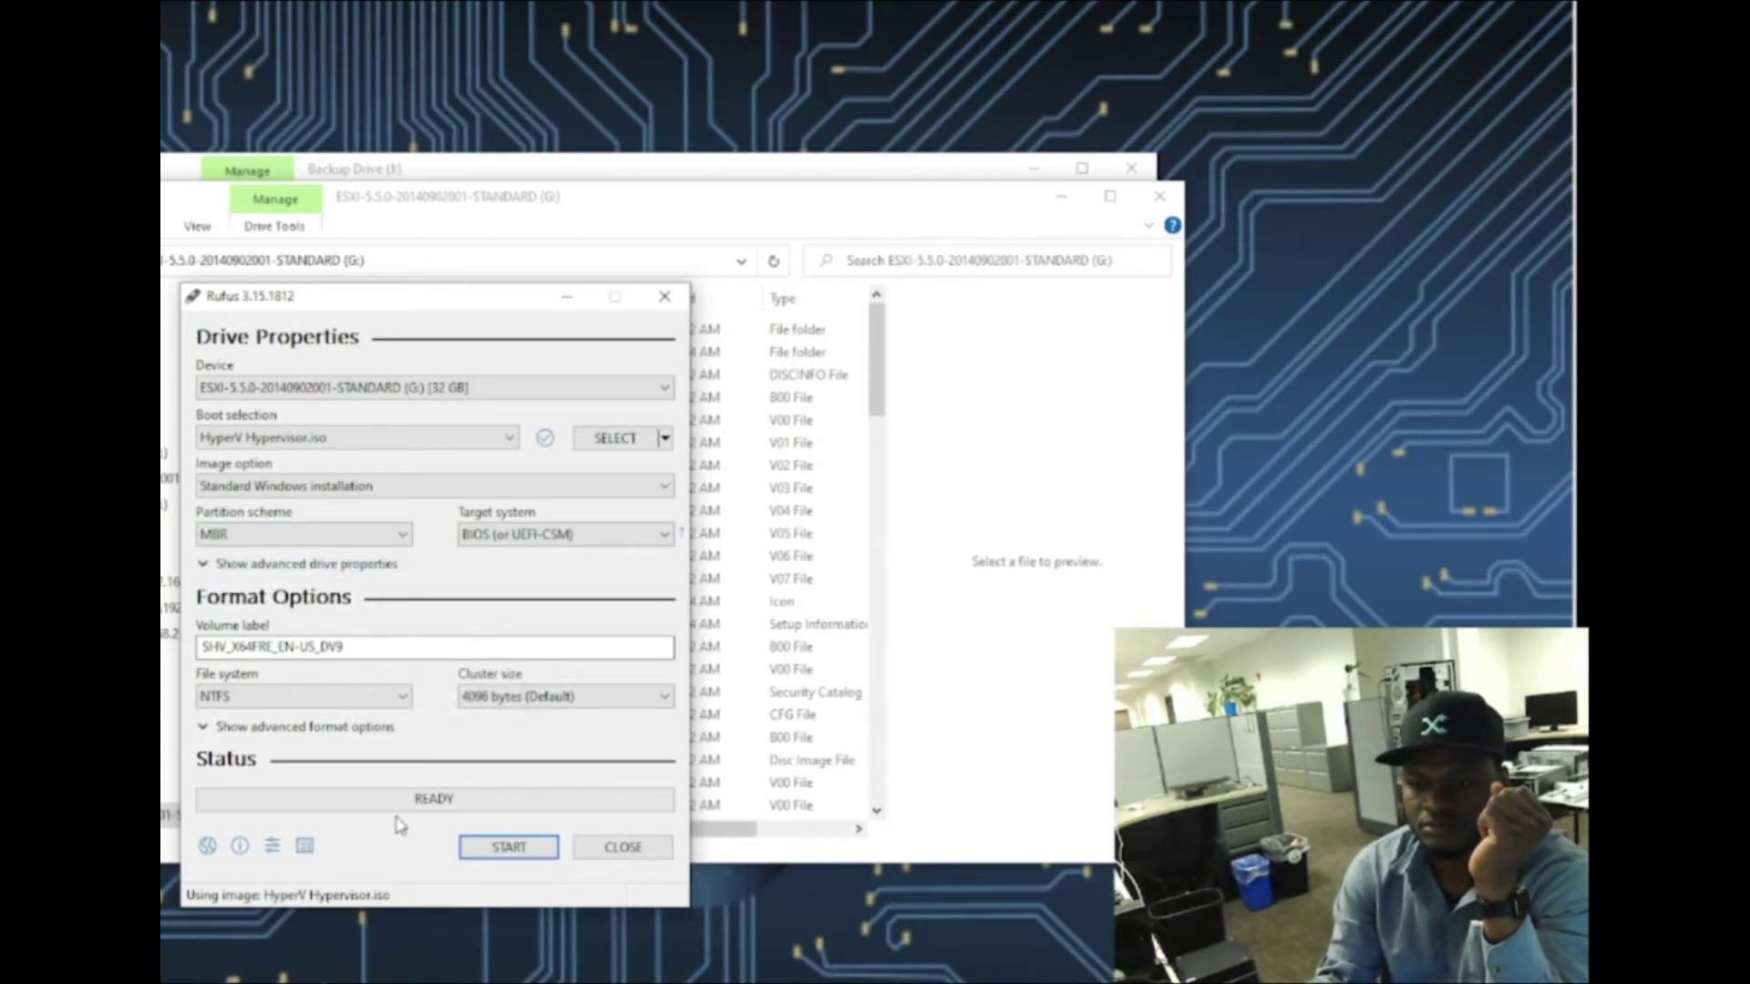
click(515, 854)
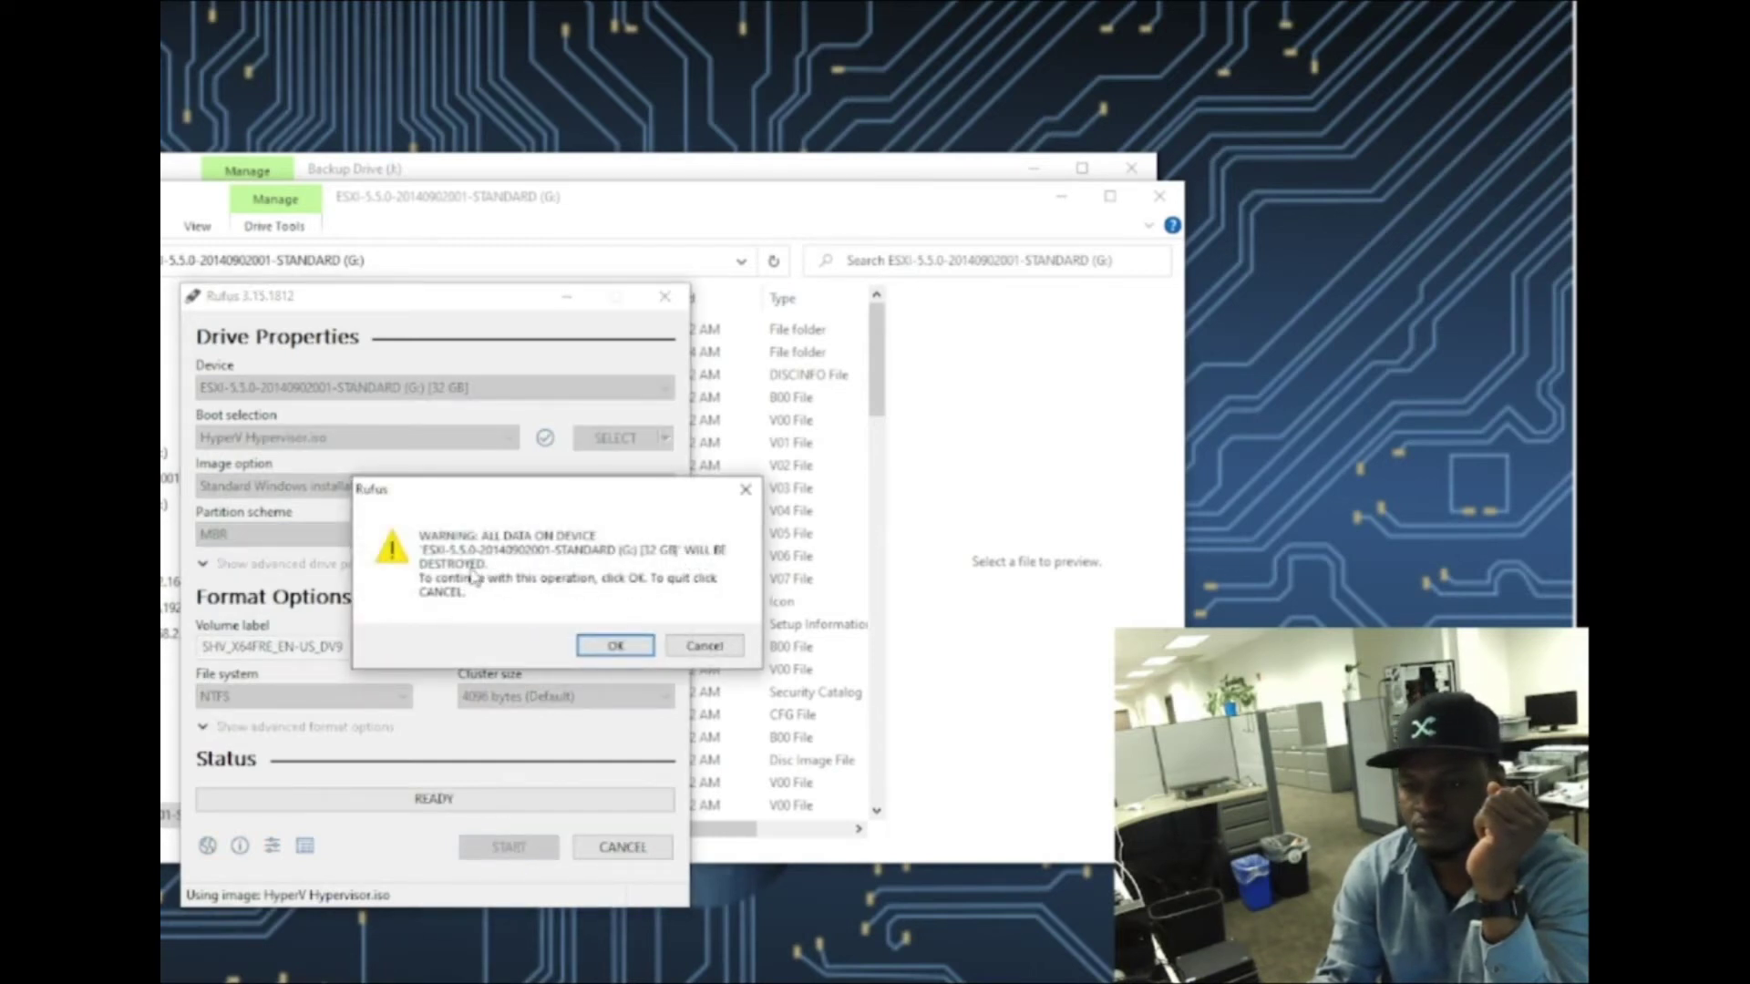
Confirm erasing all data on the 32 GB drive, then shift the Rufus window left
click(614, 649)
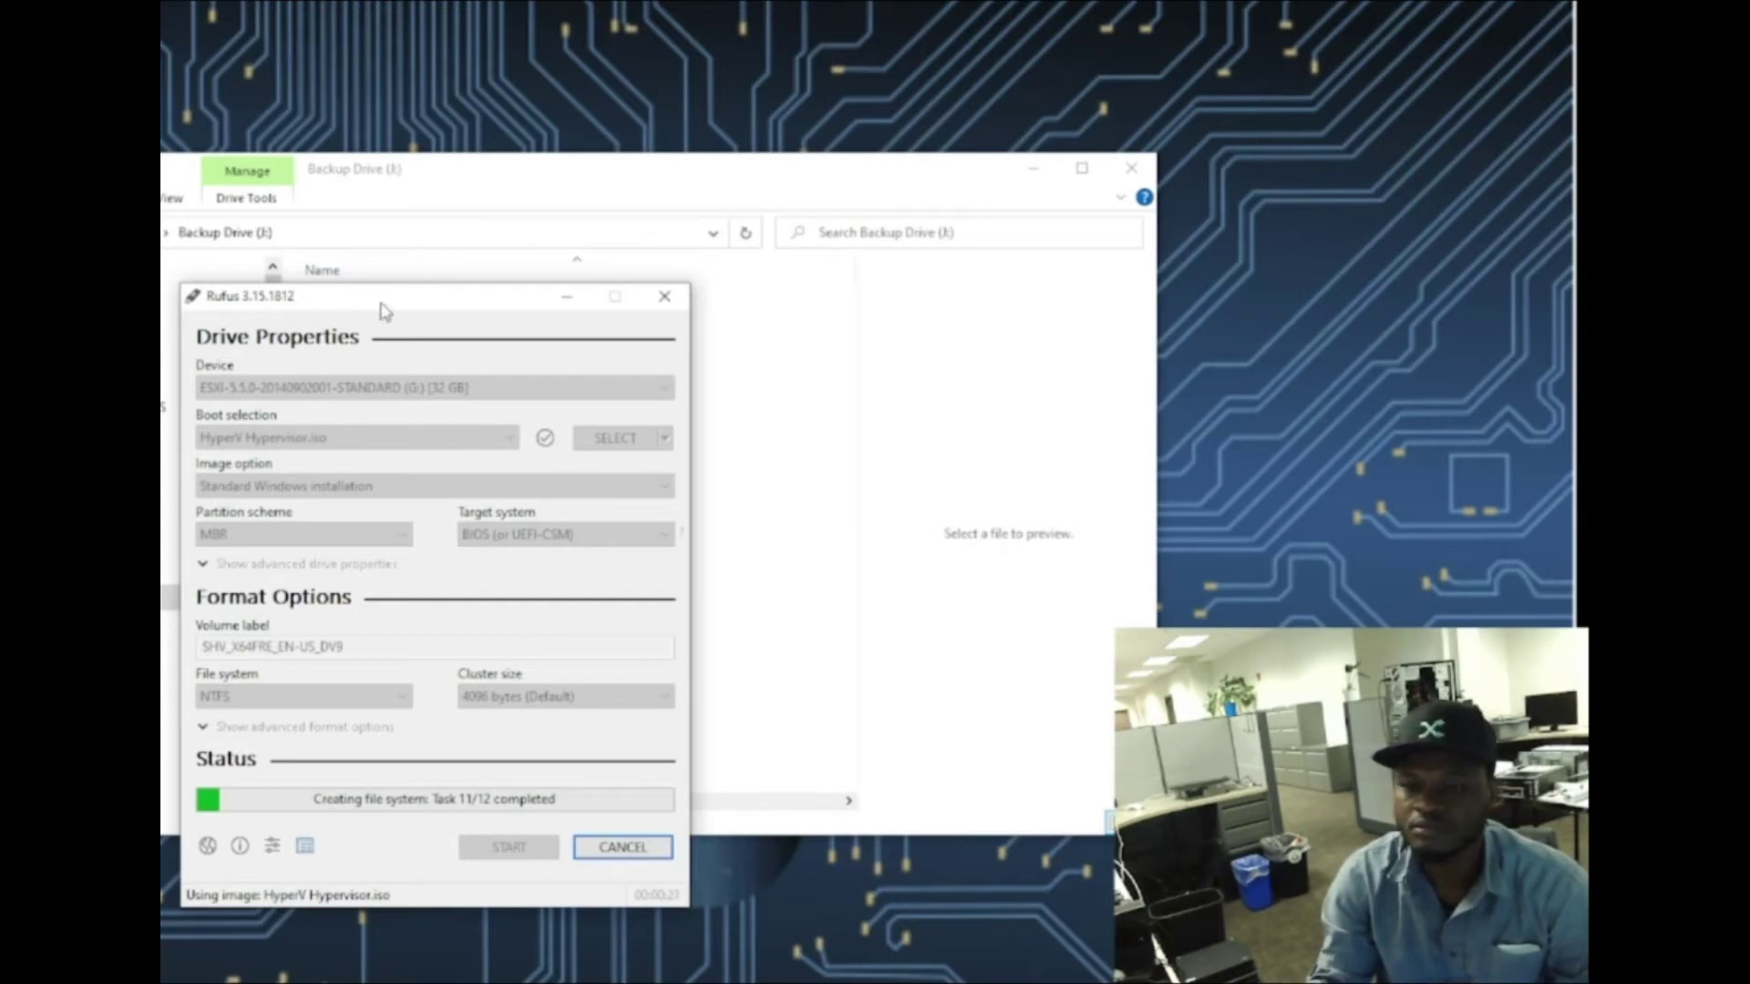
drag(381, 307, 162, 304)
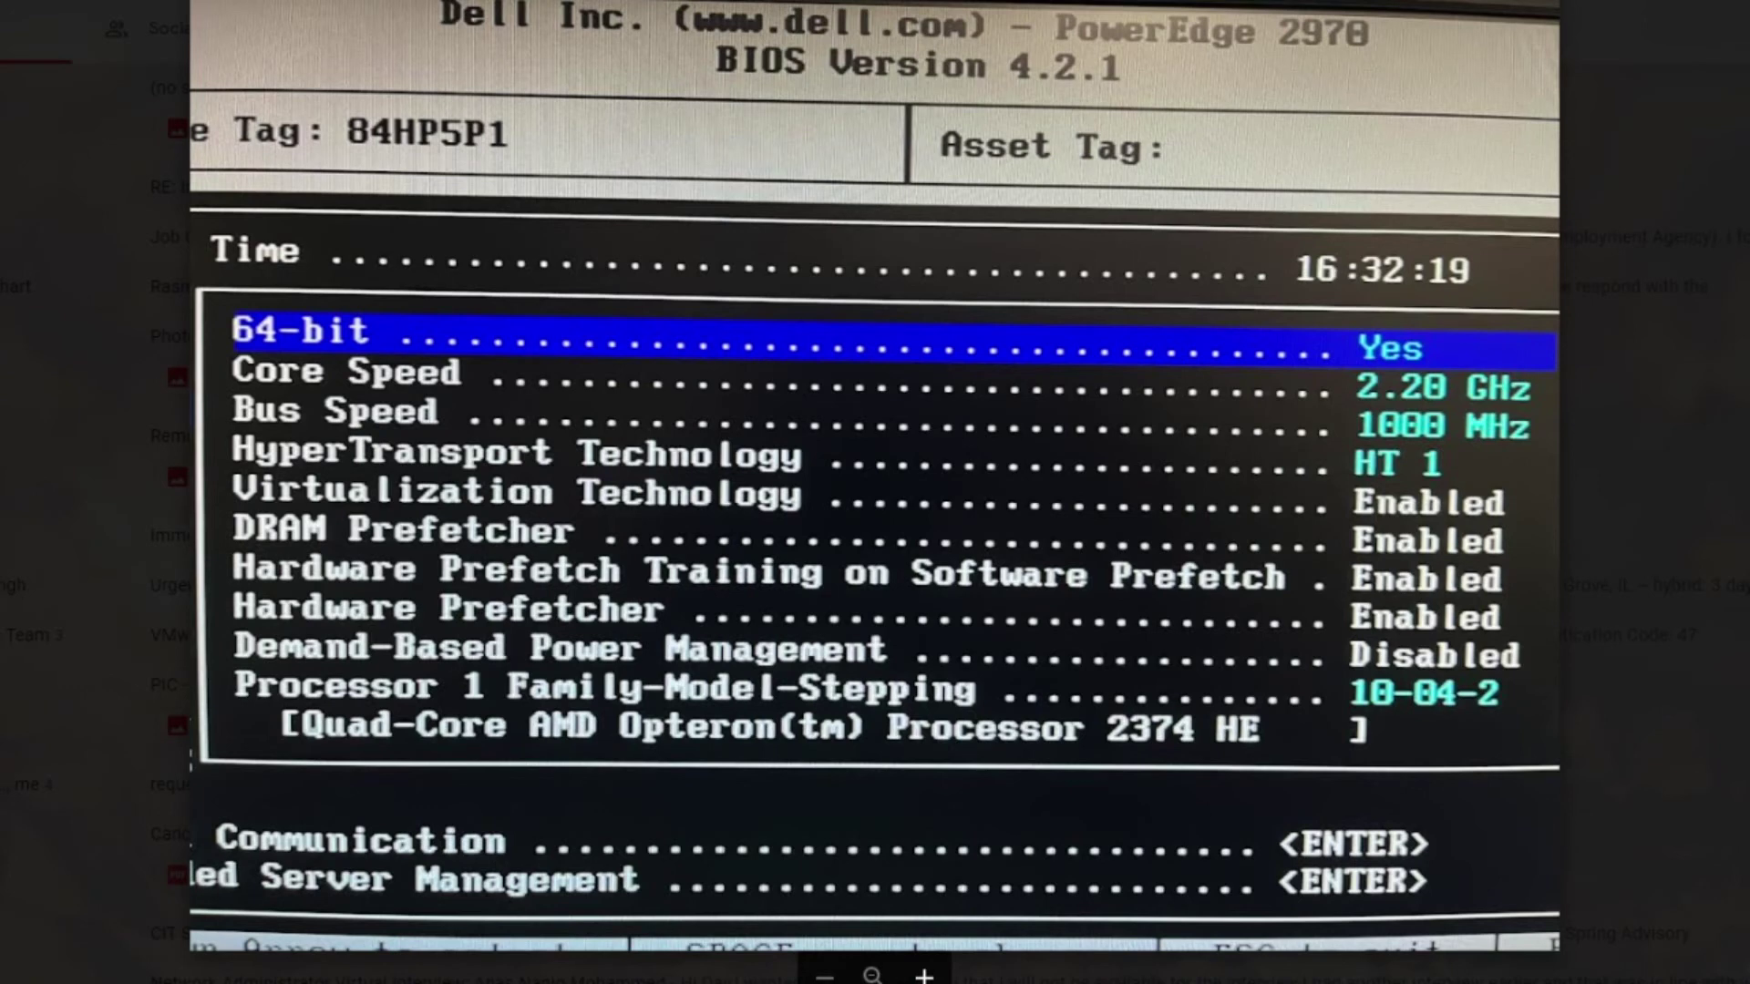
Advance to the next BIOS photo, the PowerEdge 2970 boot screen
key(Right)
key(Right)
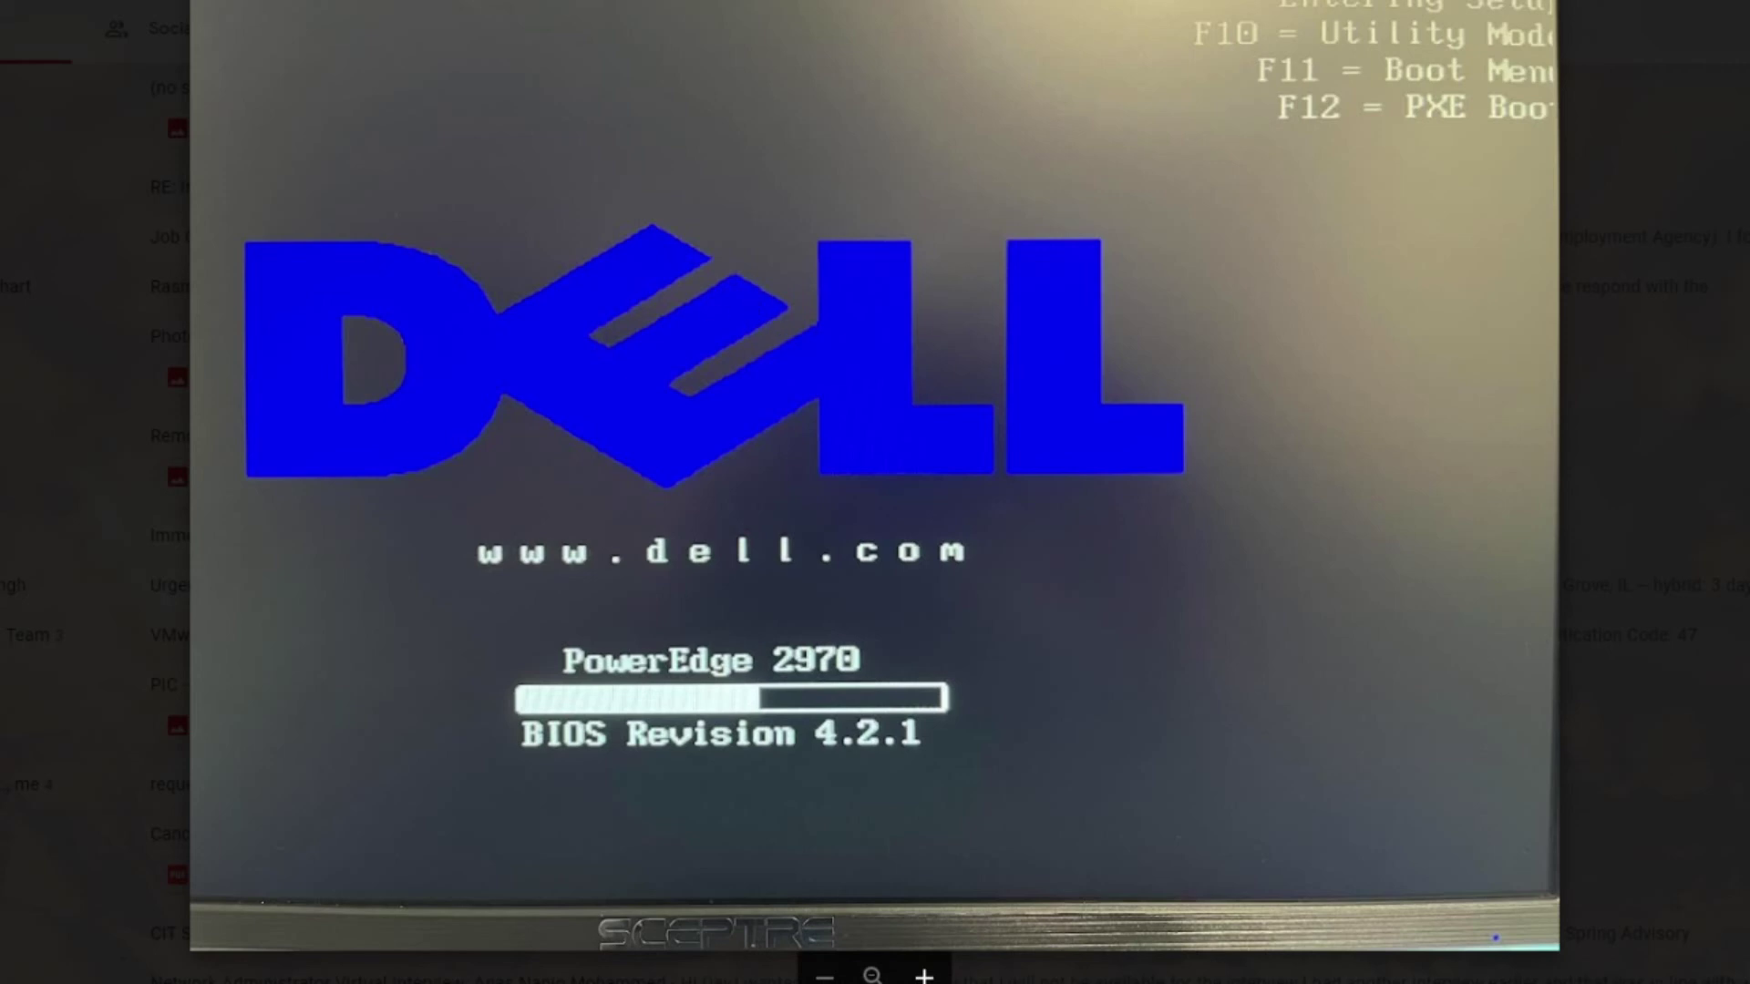
Advance to the PowerEdge RAID controller BIOS photo
key(Right)
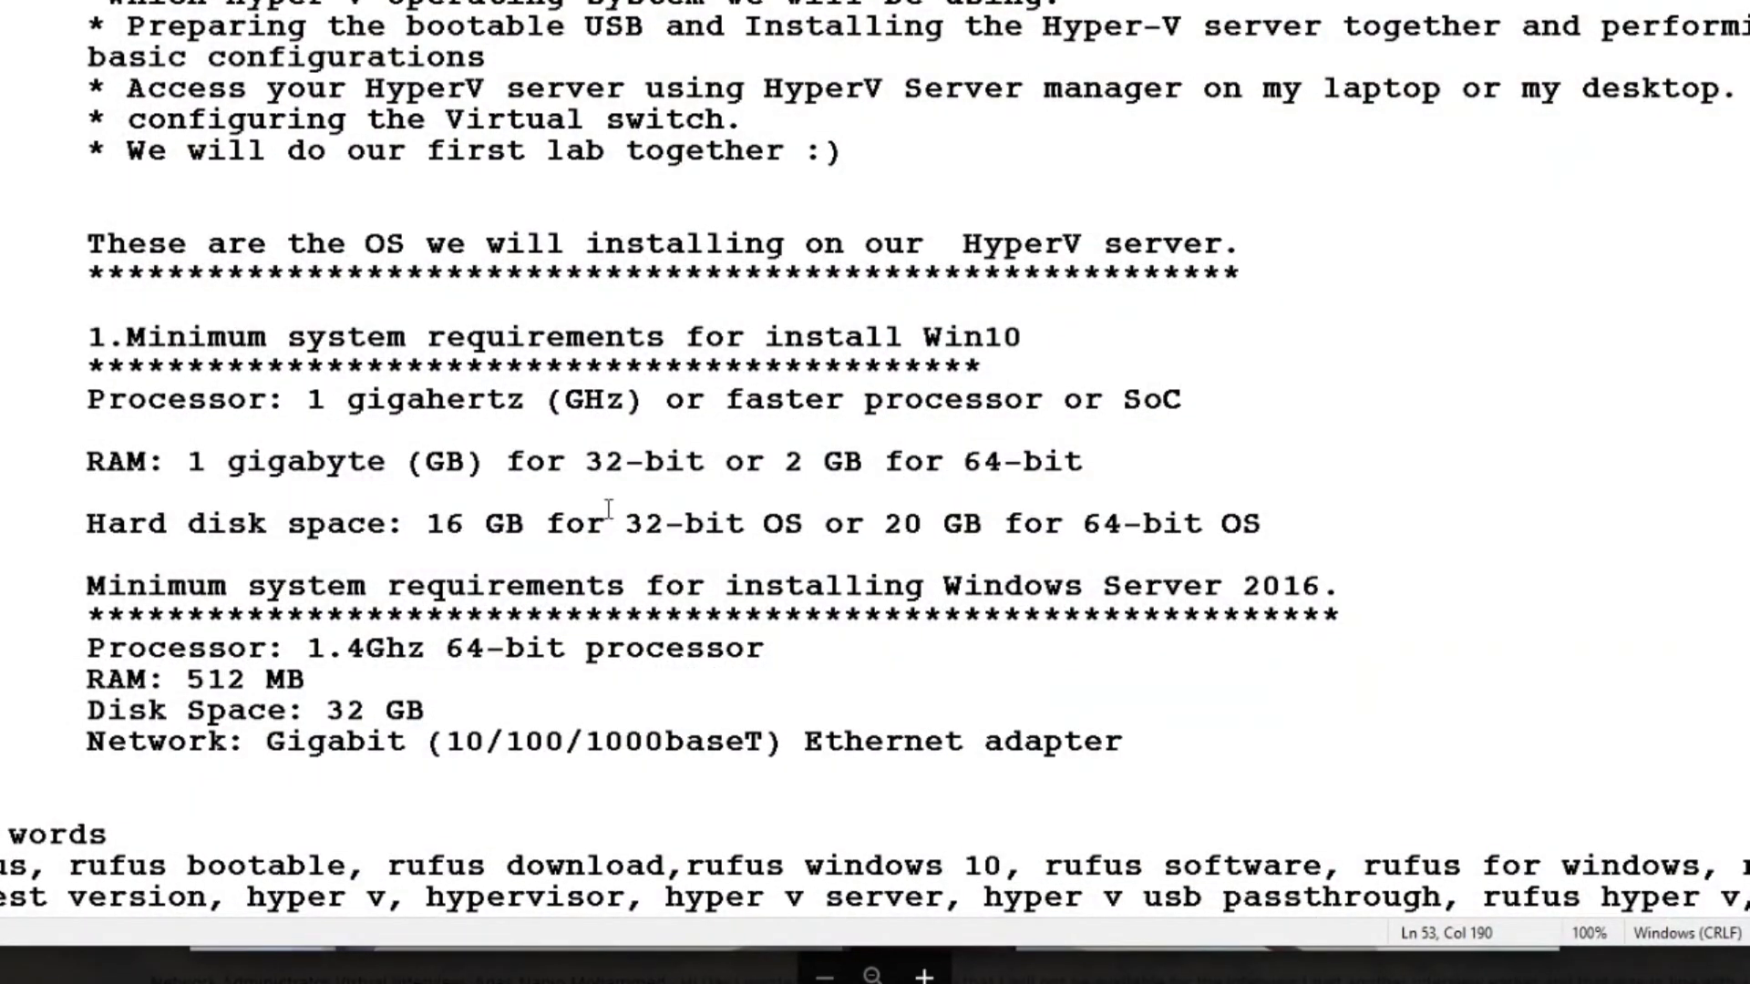
Highlight the Windows 10 minimum requirements block in the notes
scroll(607, 511, up, 1)
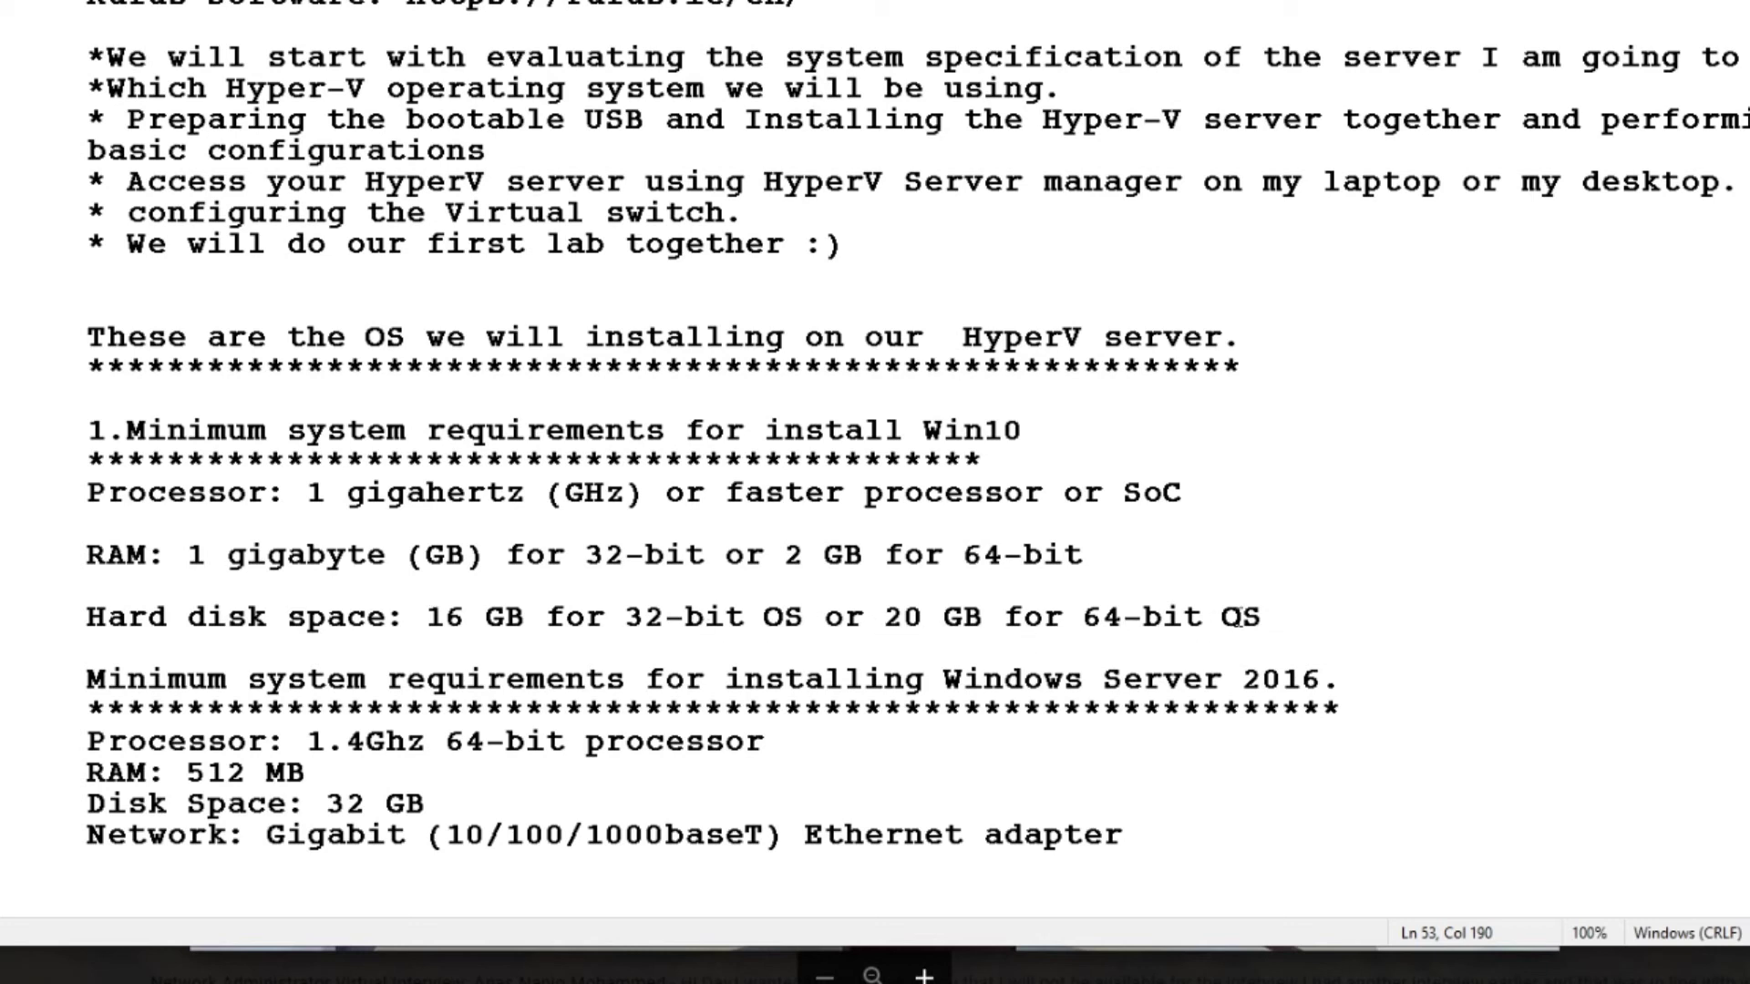
drag(1269, 617, 72, 441)
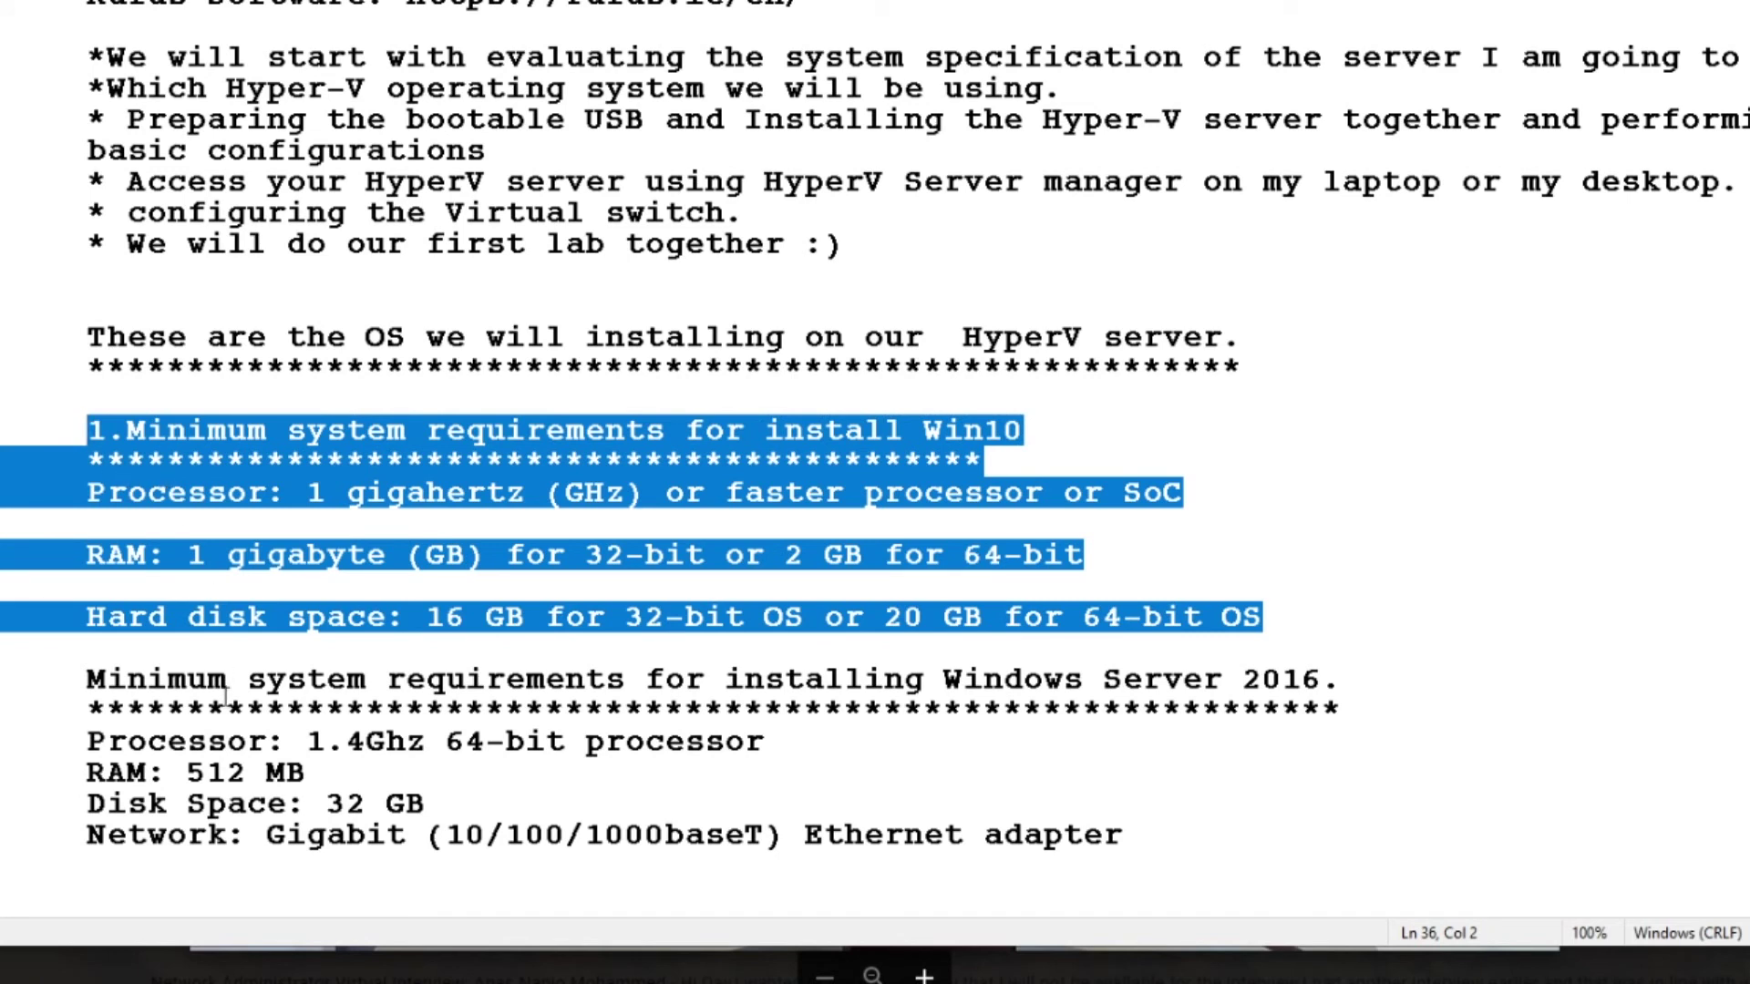
click(258, 738)
Highlight the 1.4Ghz processor, 512 MB RAM, 32 GB disk and Gigabit Ethernet requirements
click(307, 741)
drag(307, 747, 437, 757)
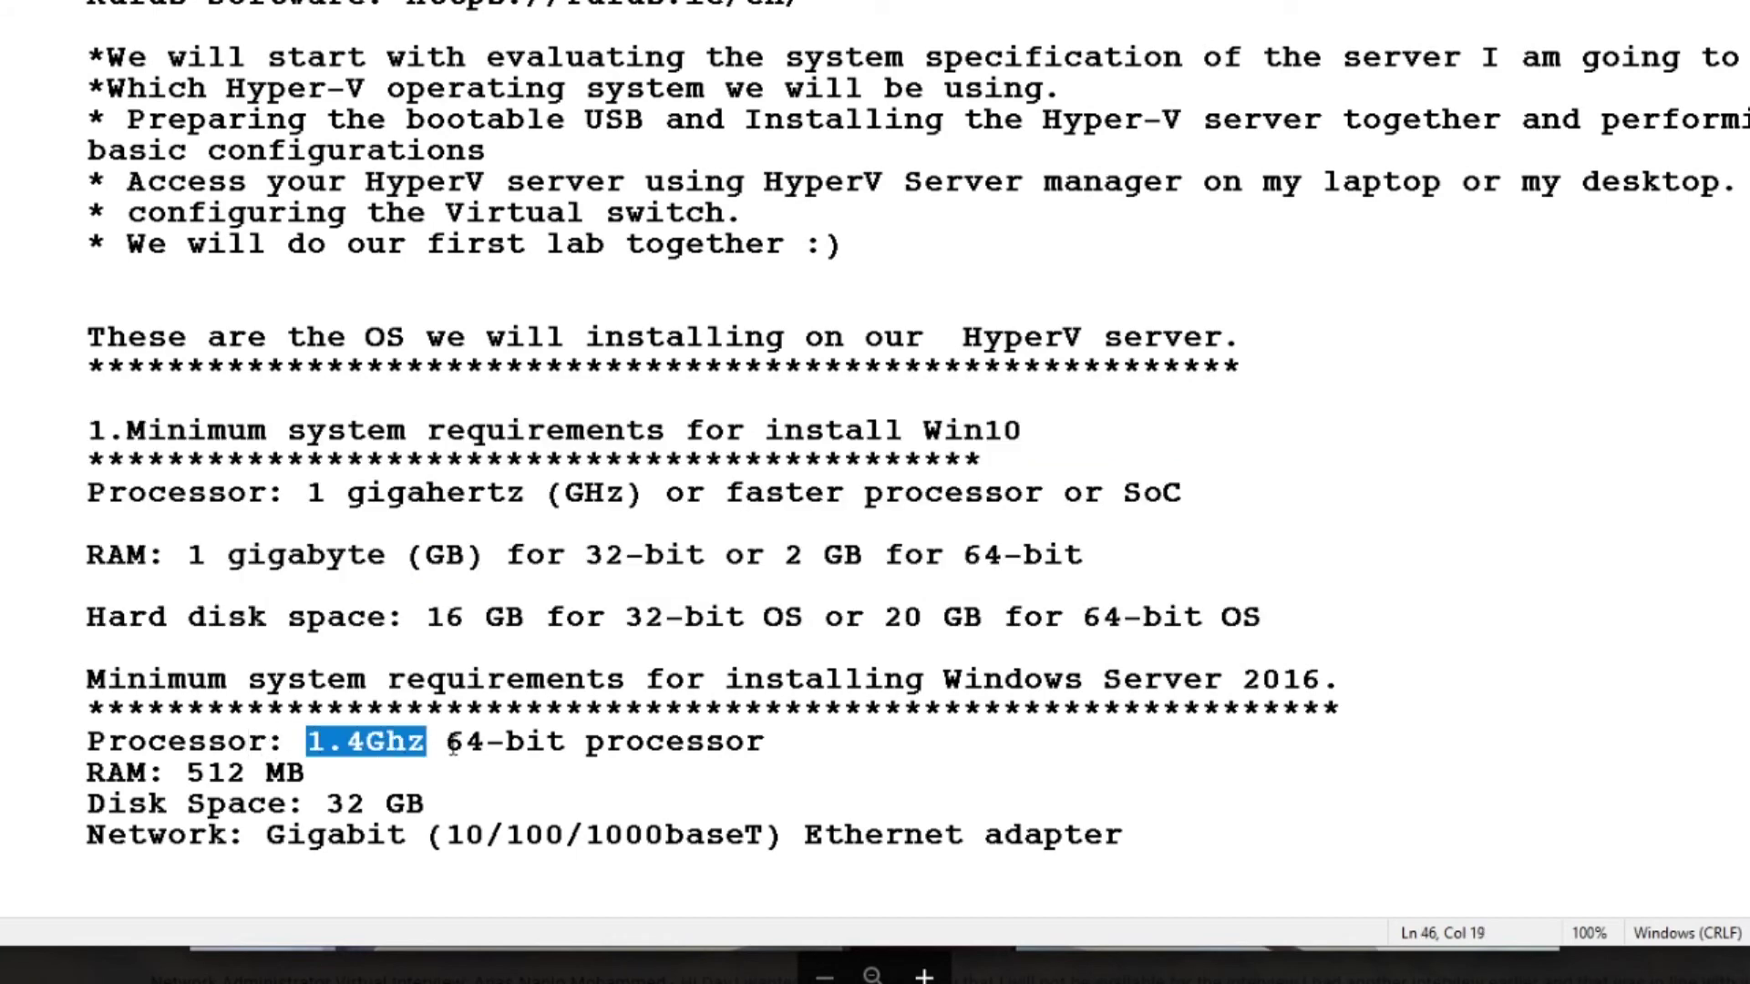
click(708, 752)
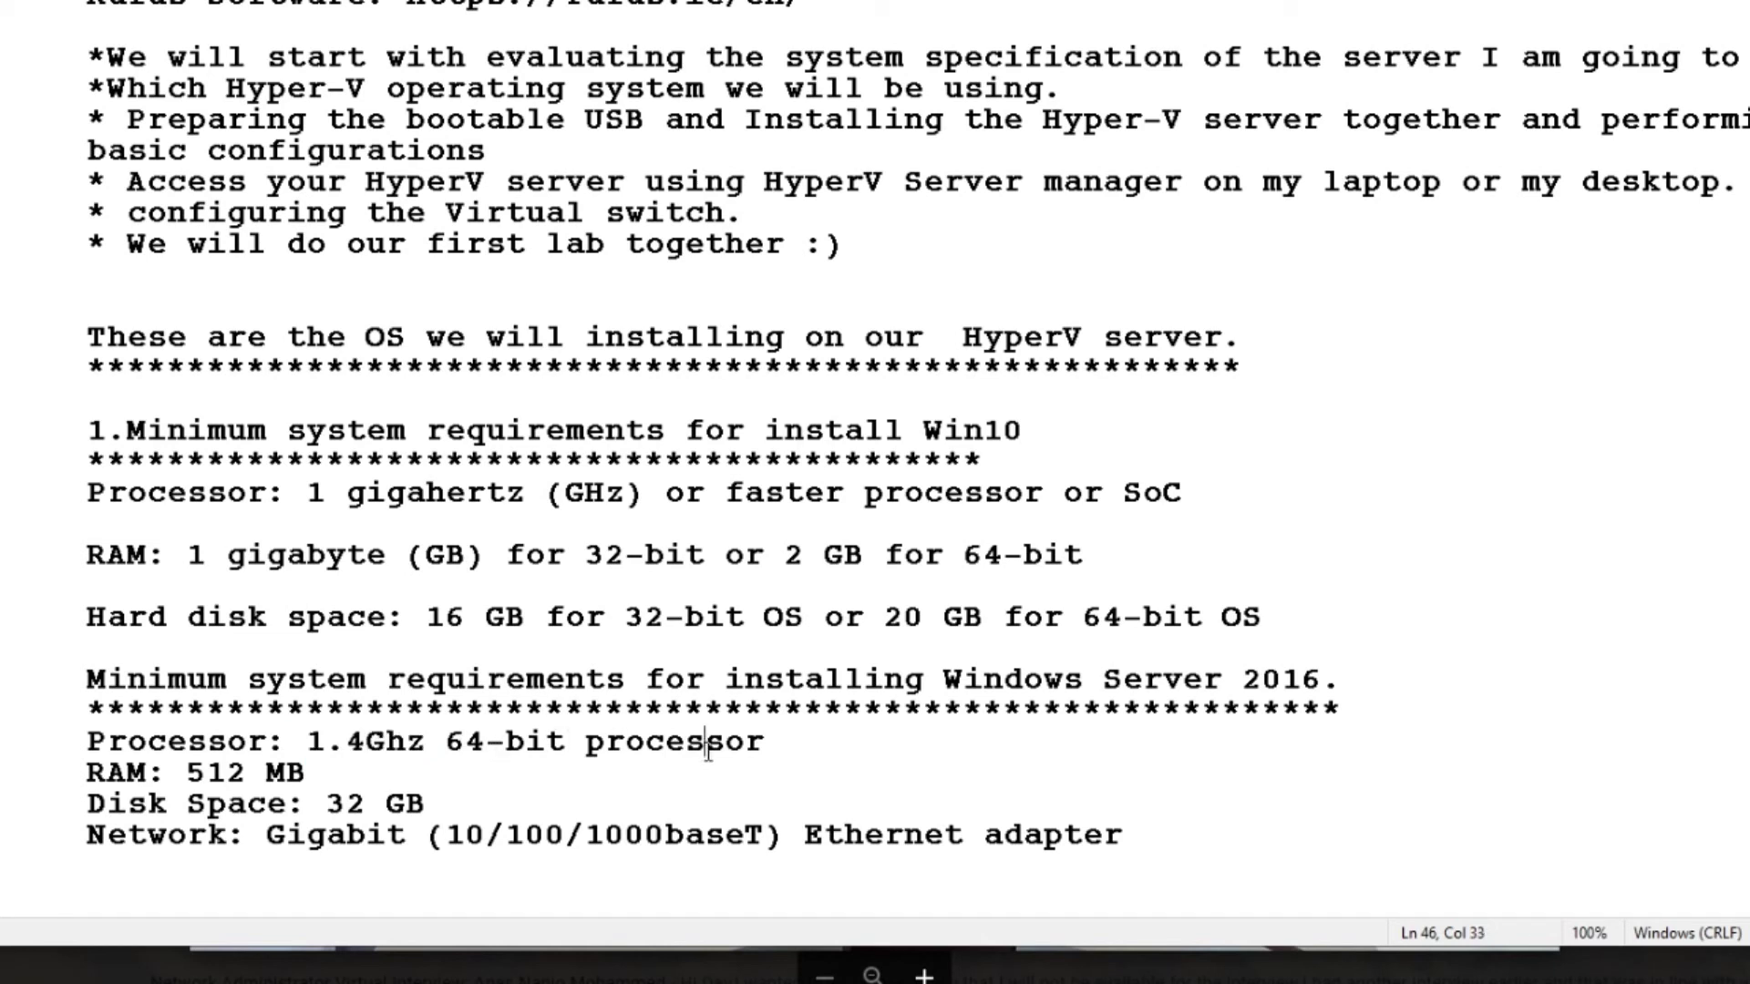
drag(186, 775, 288, 765)
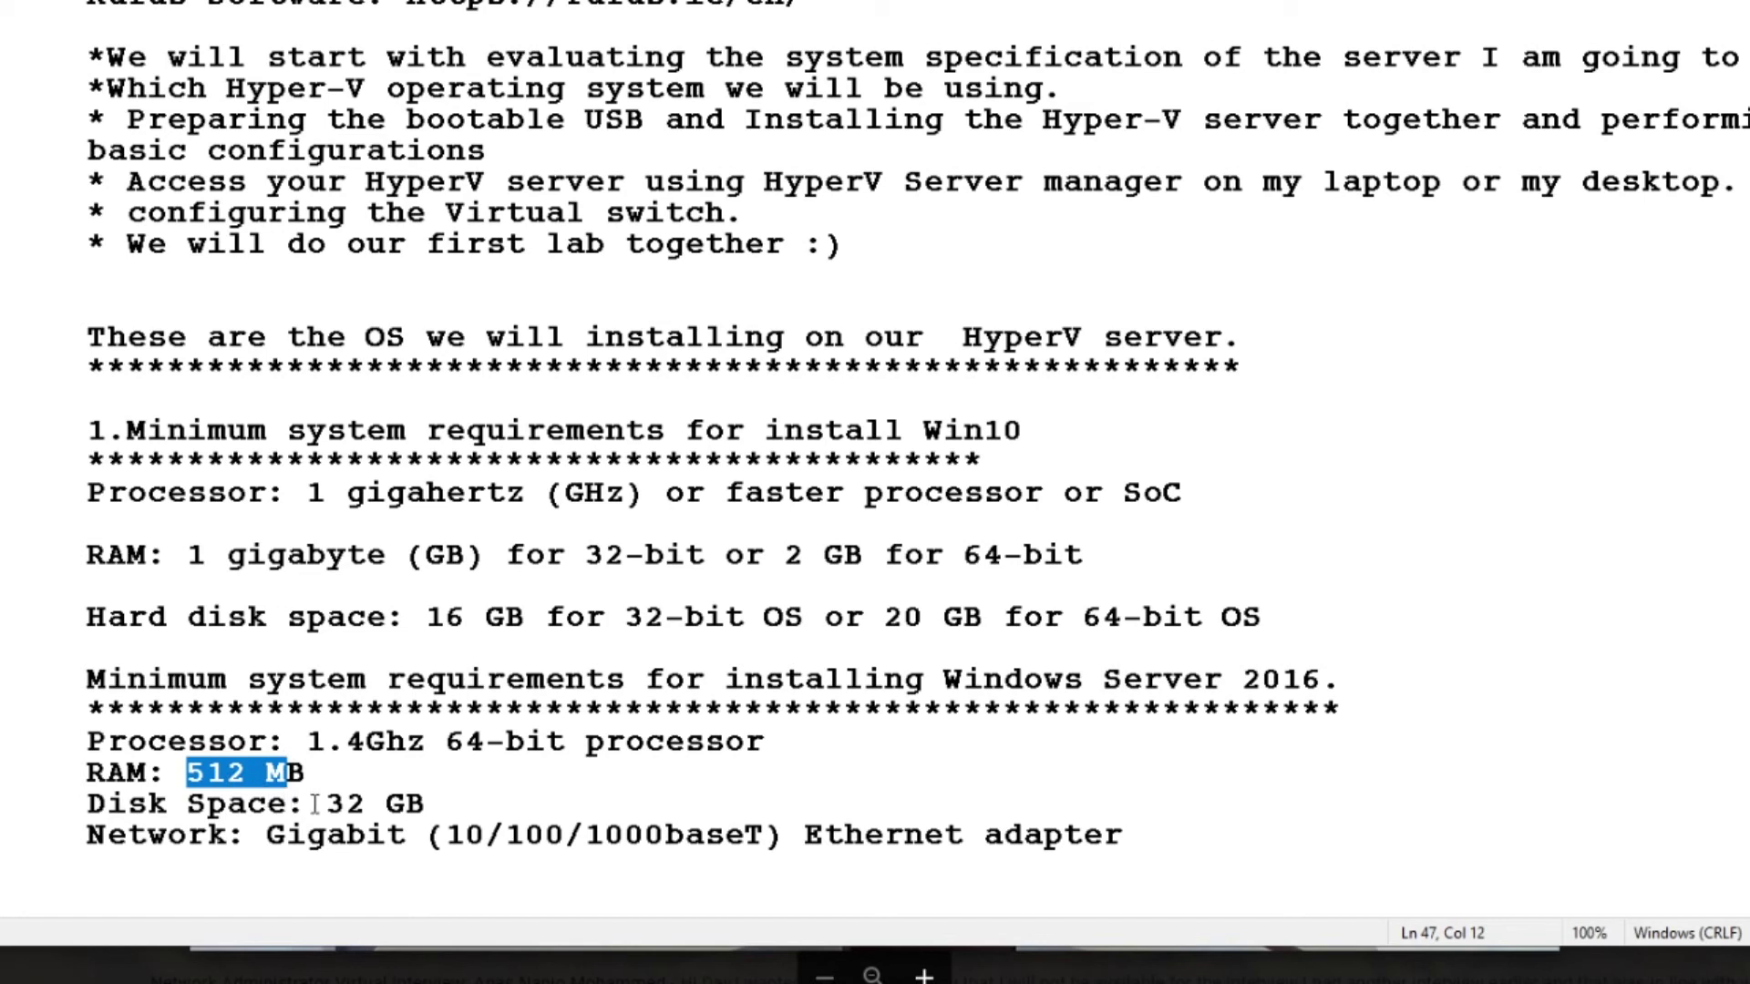
drag(308, 804, 428, 802)
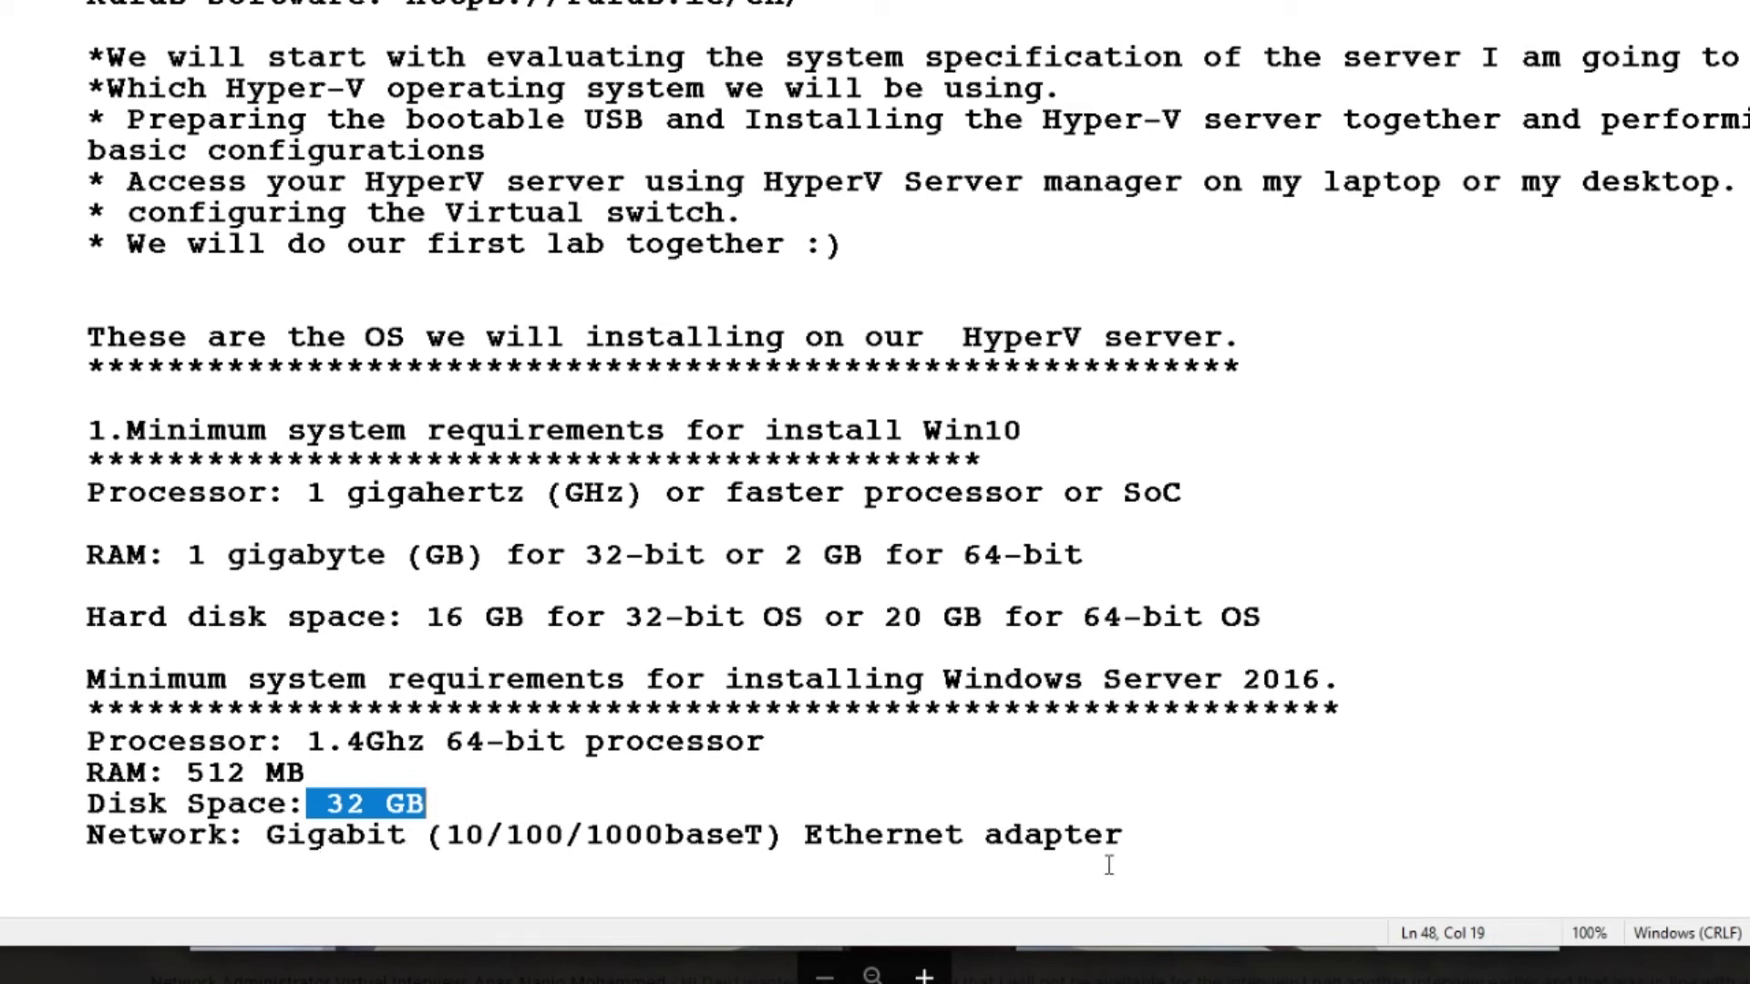
click(1135, 840)
click(960, 855)
drag(462, 857, 56, 837)
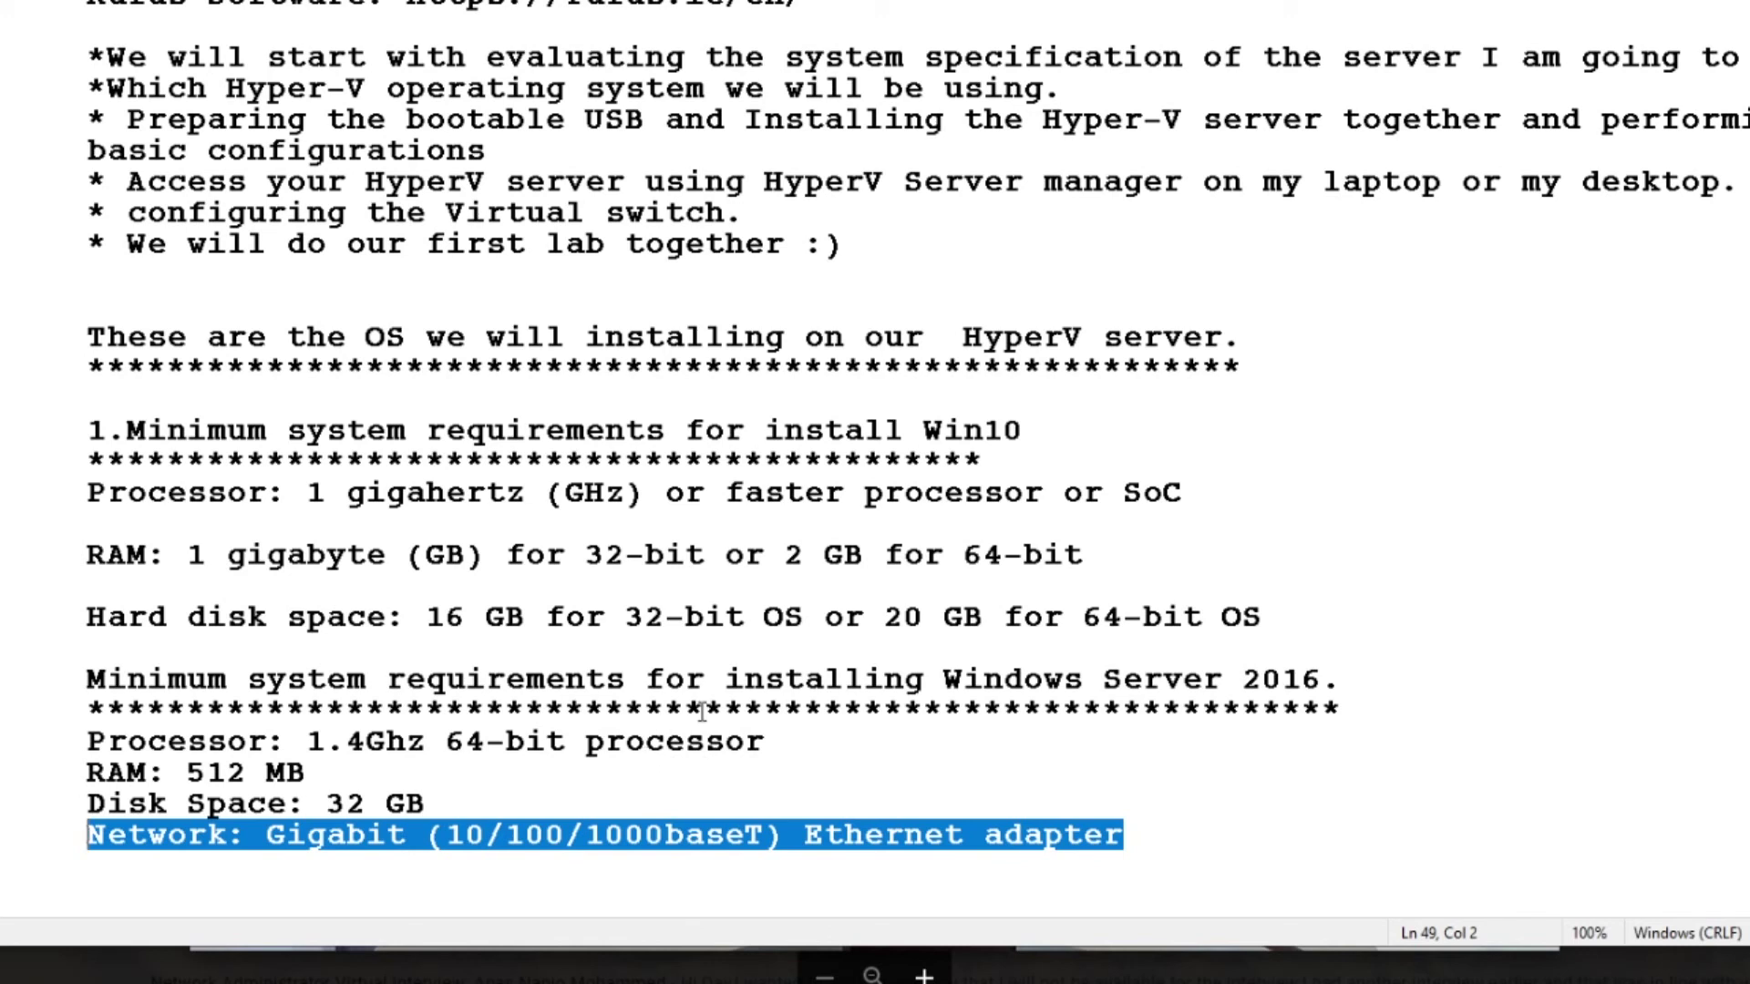
Scroll to the top of the notes and highlight the HyperV download link under Resources
scroll(751, 500, up, 3)
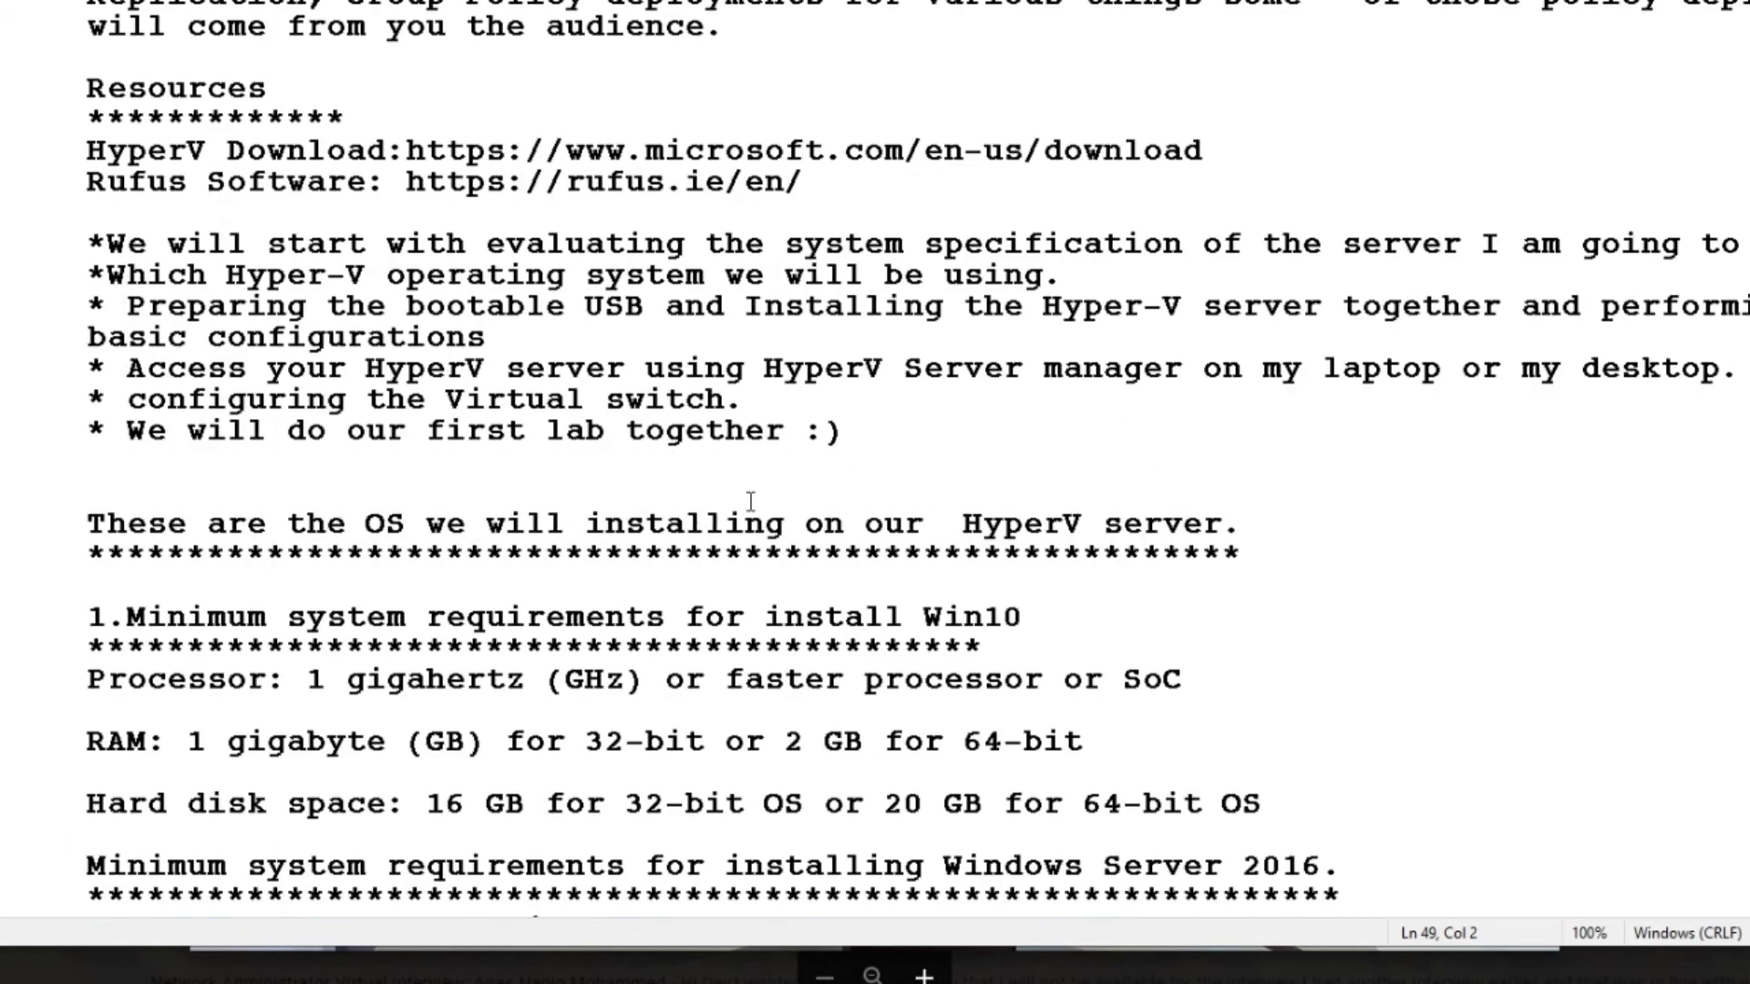
scroll(750, 496, up, 2)
scroll(751, 510, up, 1)
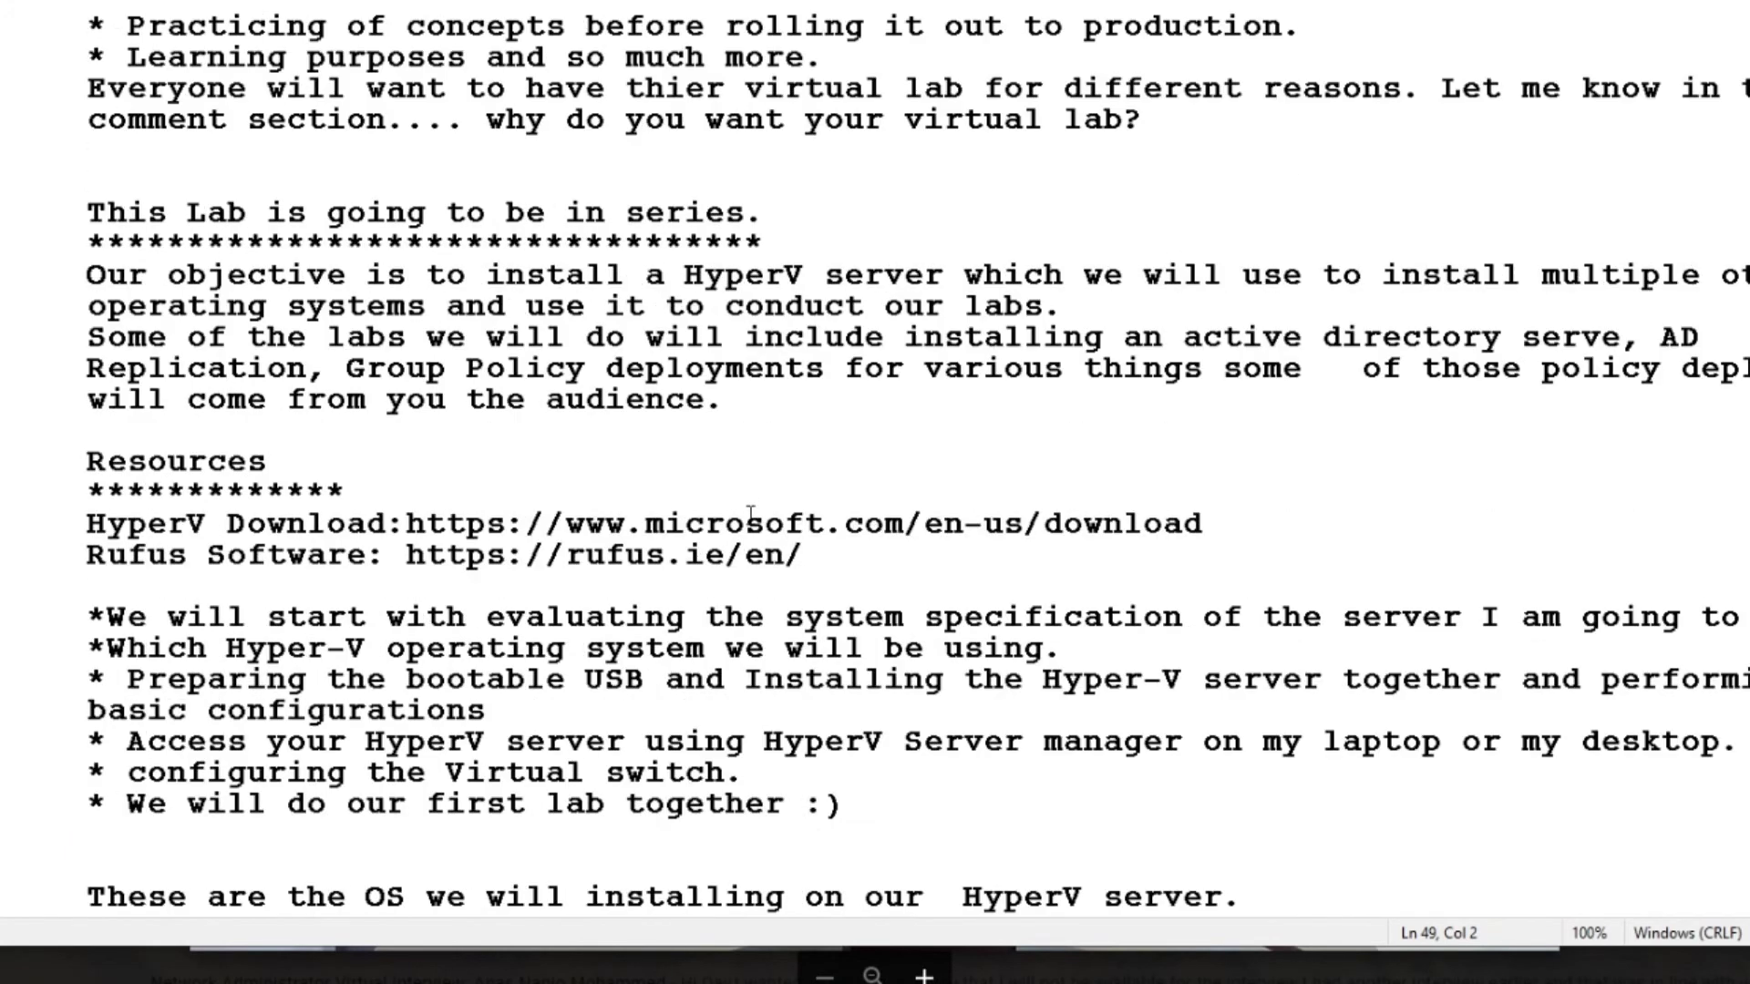
scroll(750, 515, up, 1)
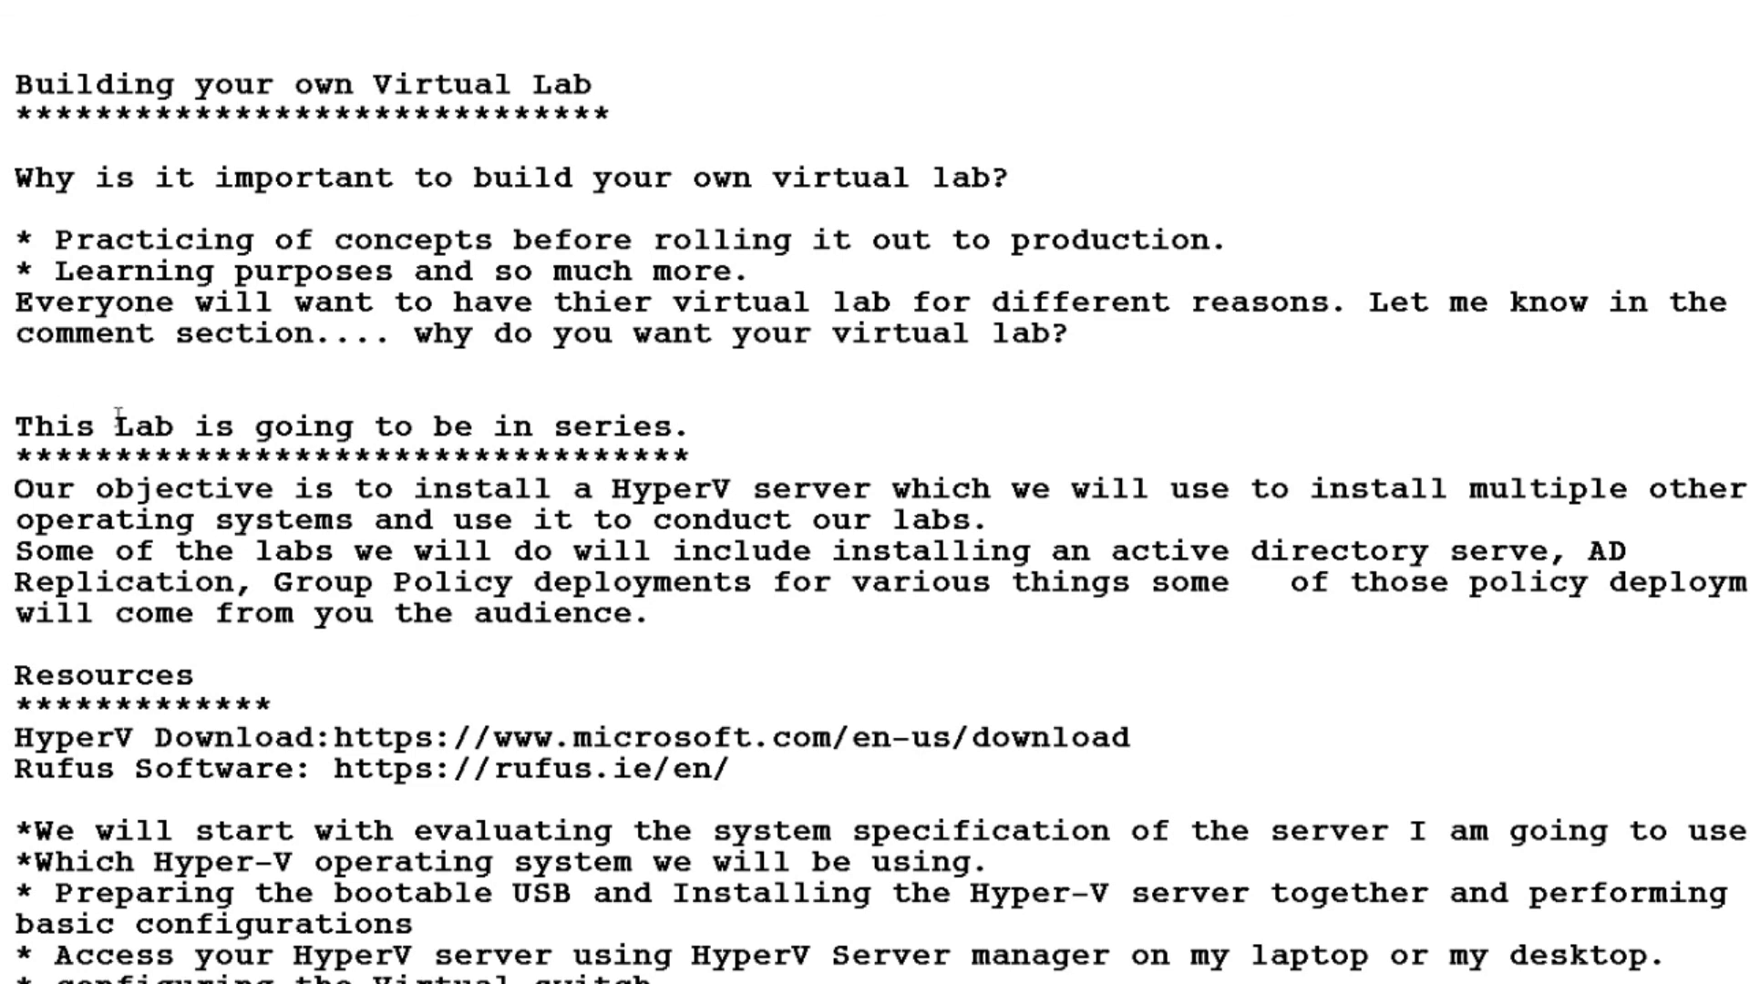
scroll(300, 628, down, 1)
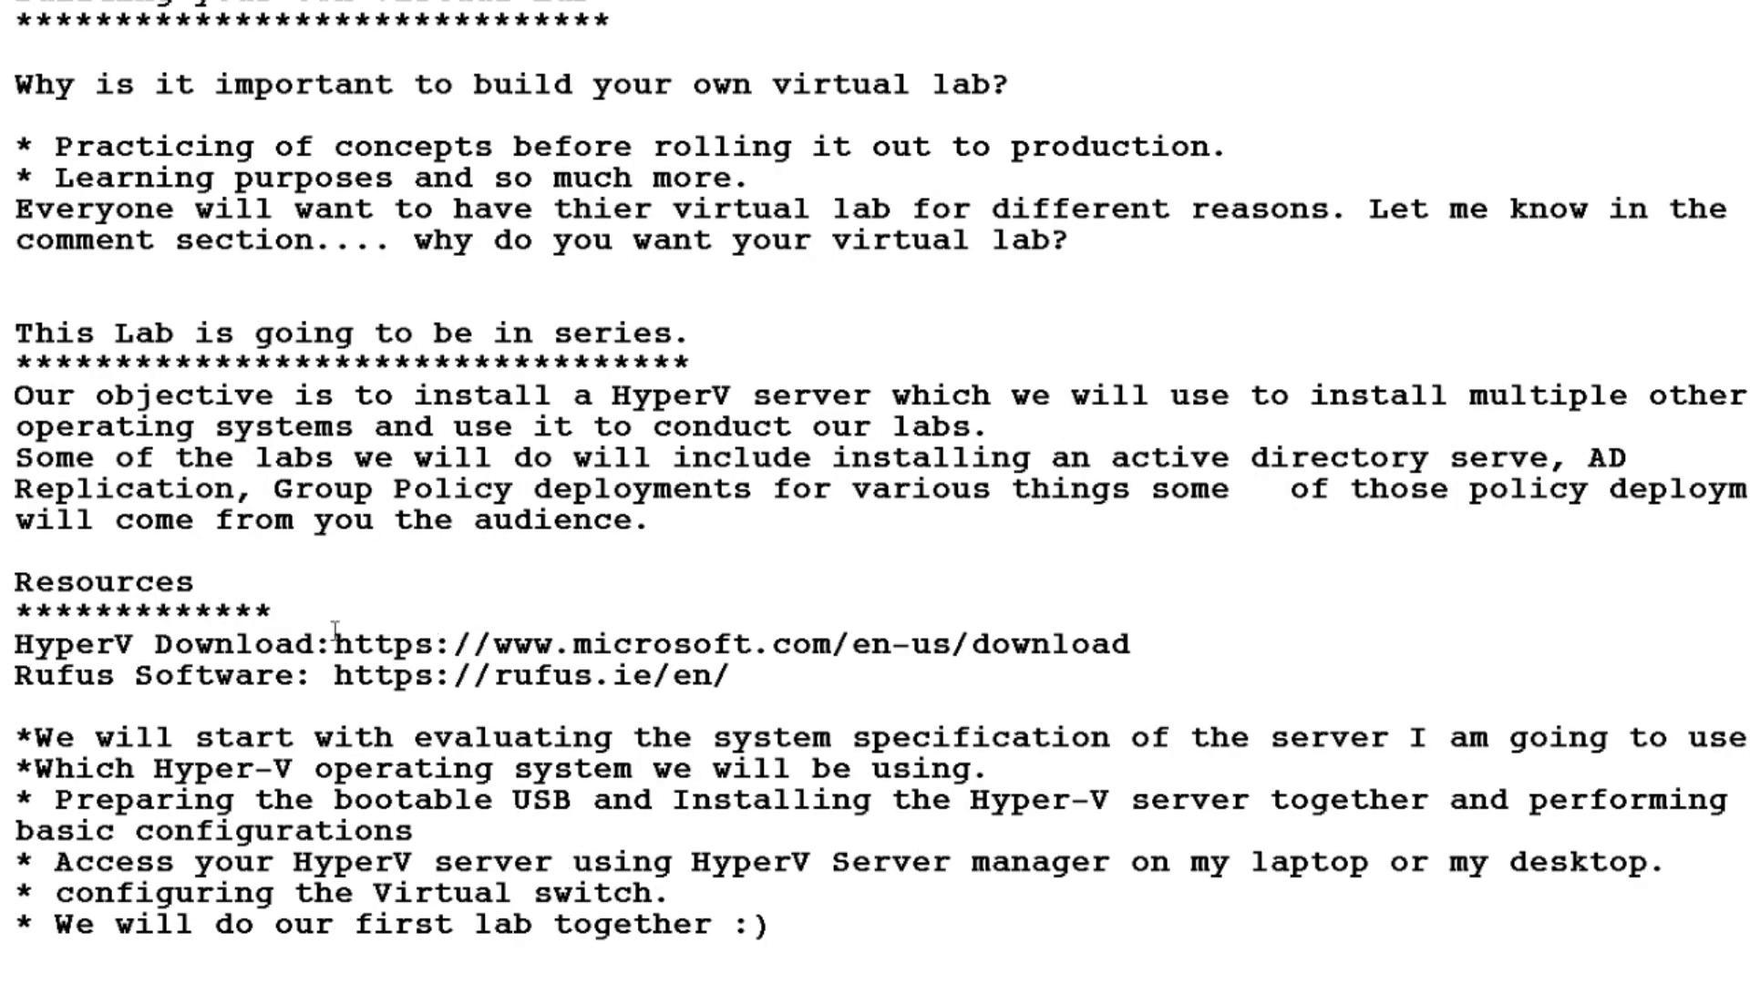
drag(334, 643, 1140, 638)
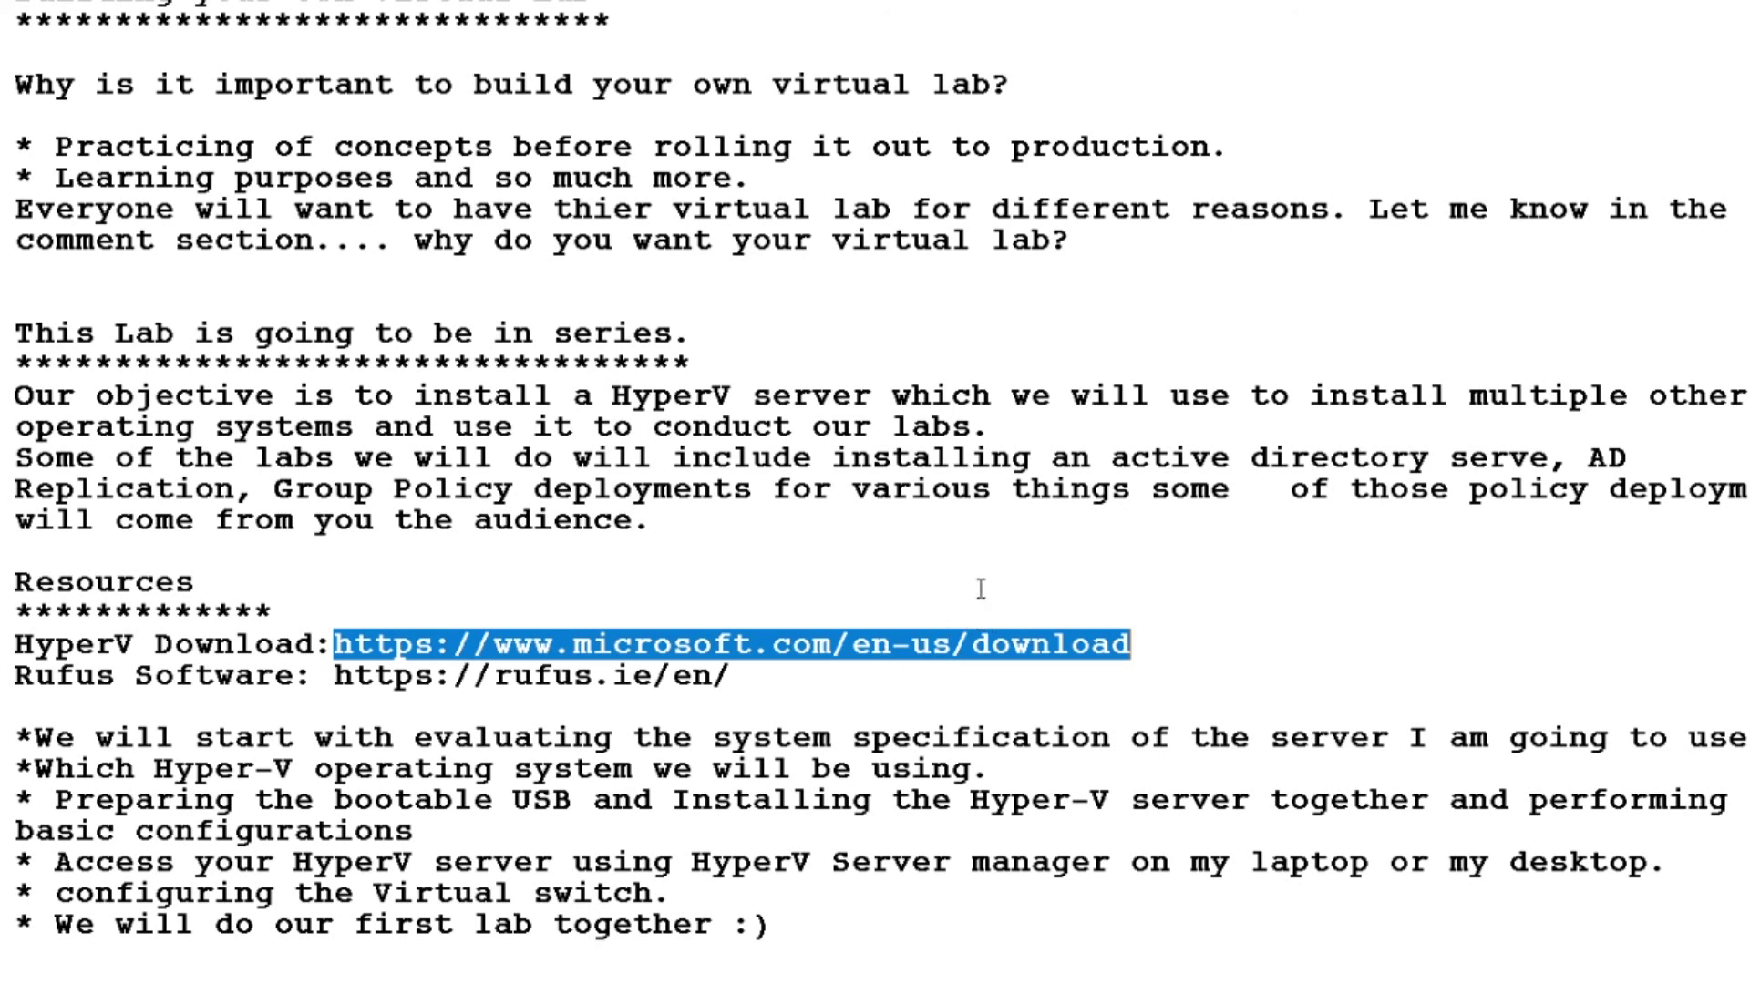
drag(334, 675, 731, 676)
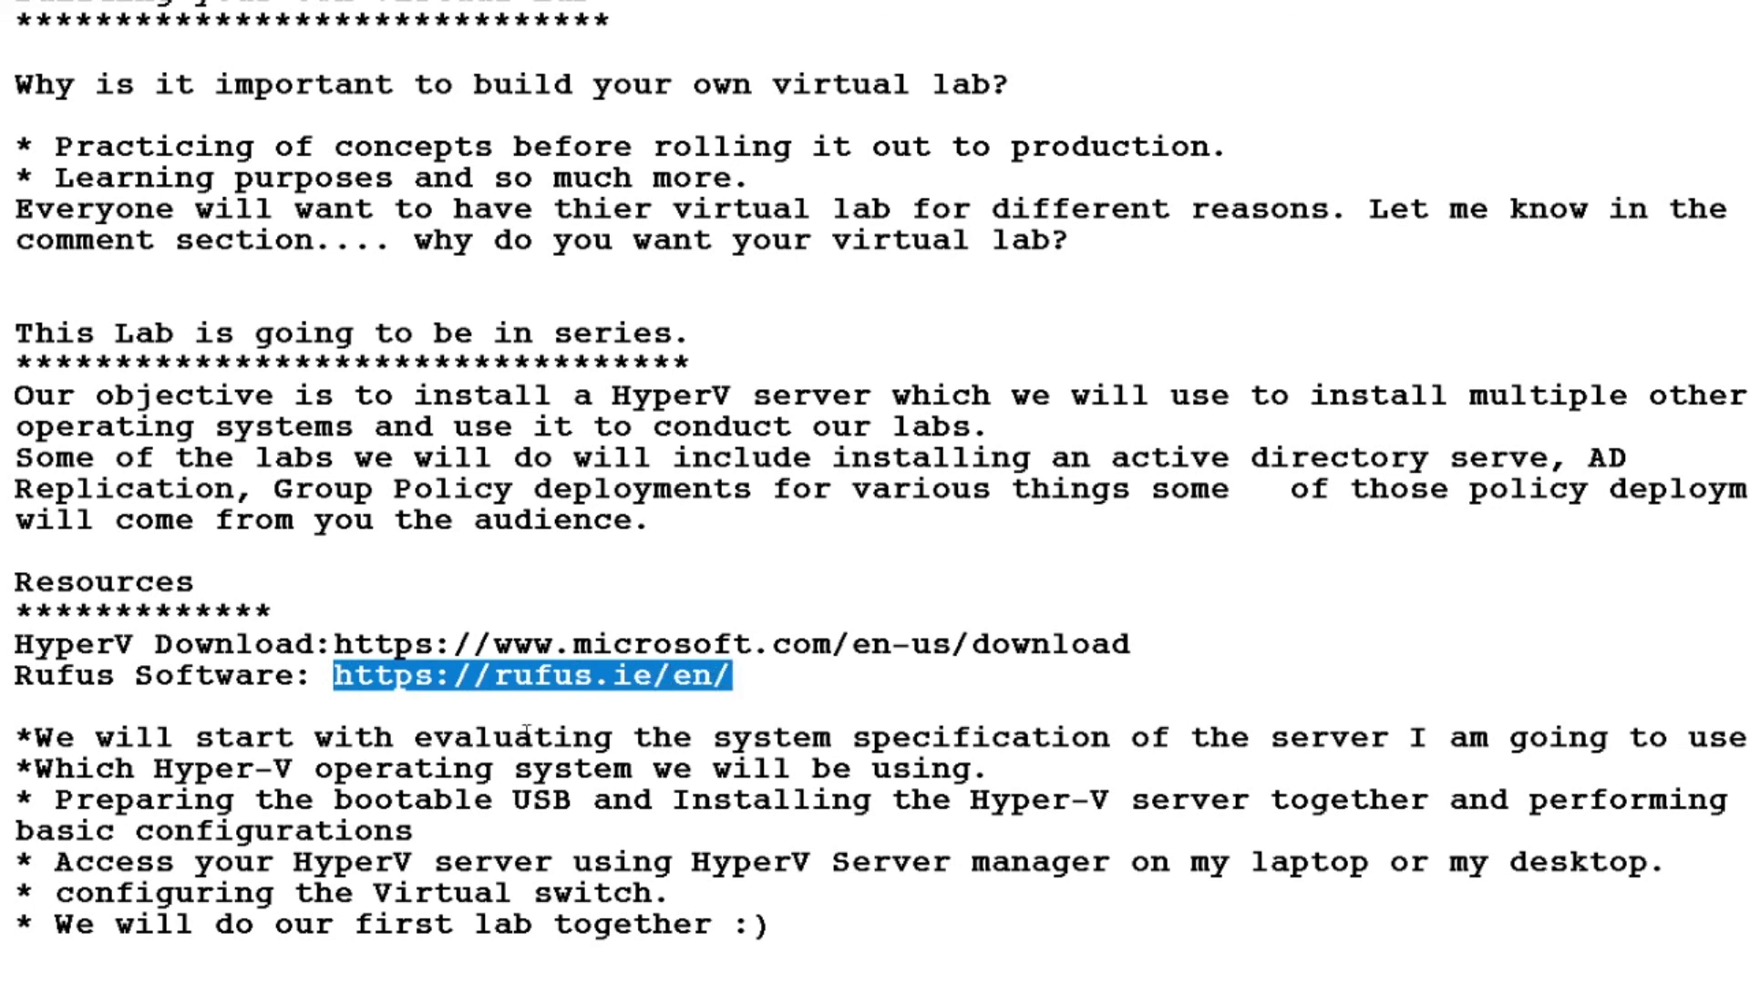
click(371, 716)
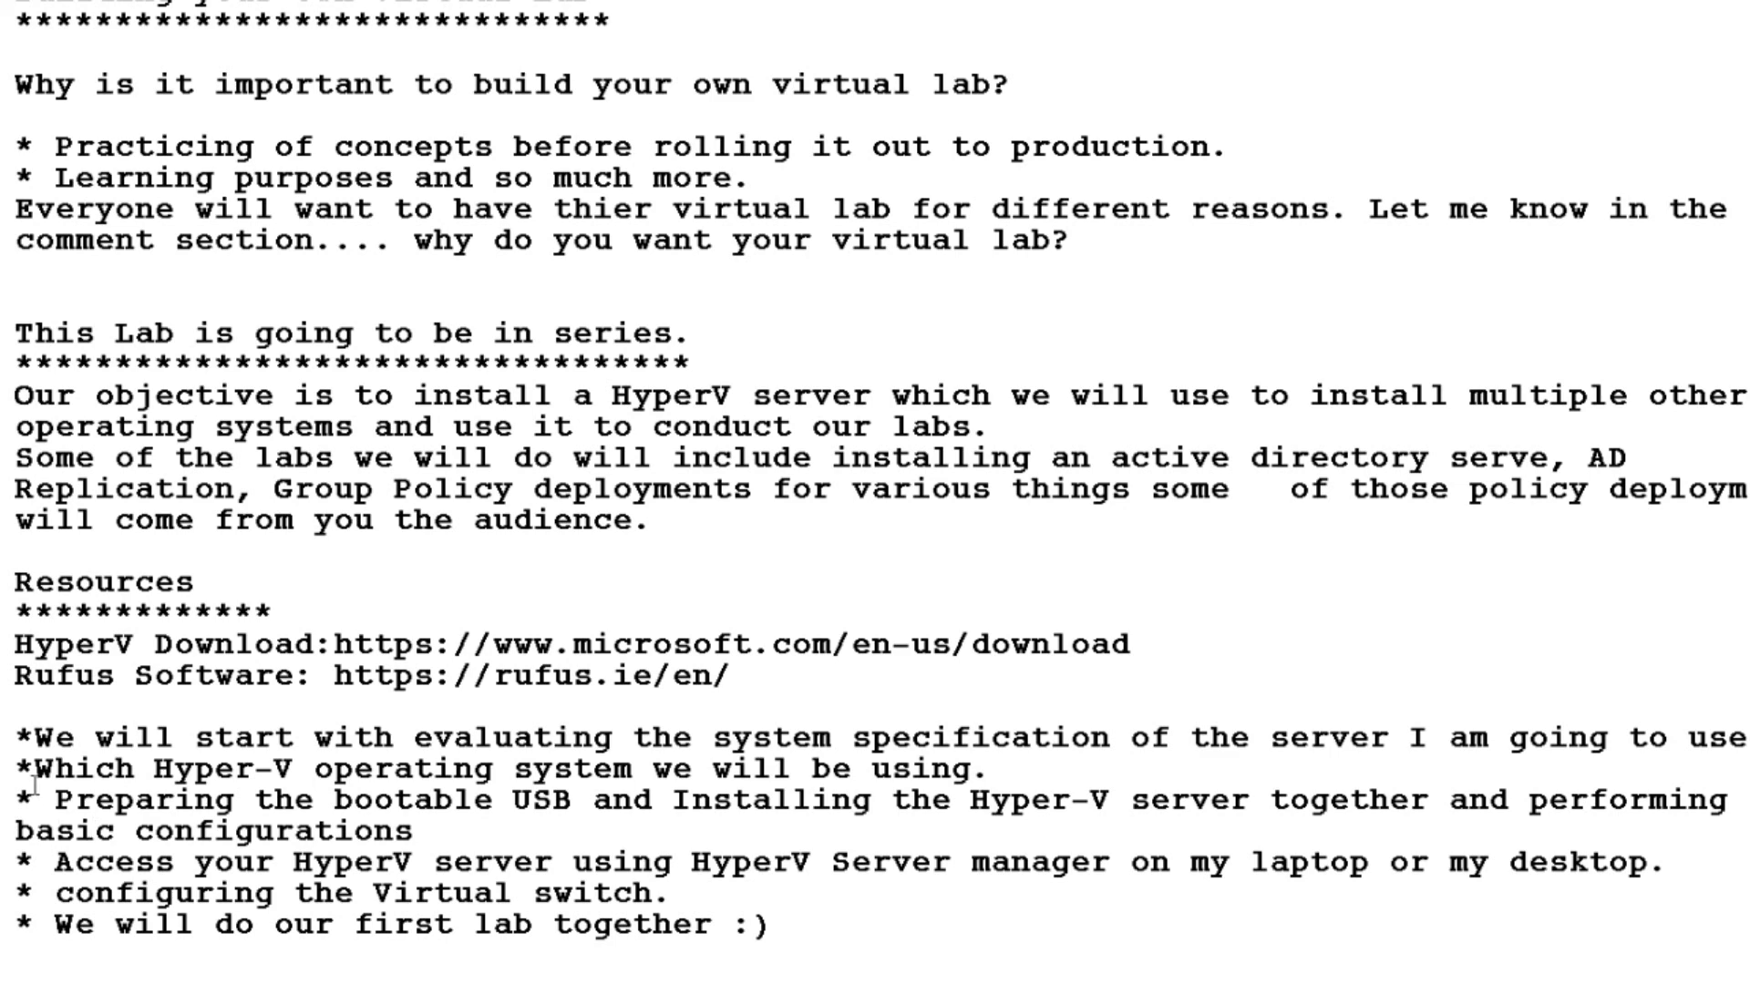
drag(55, 800, 1426, 807)
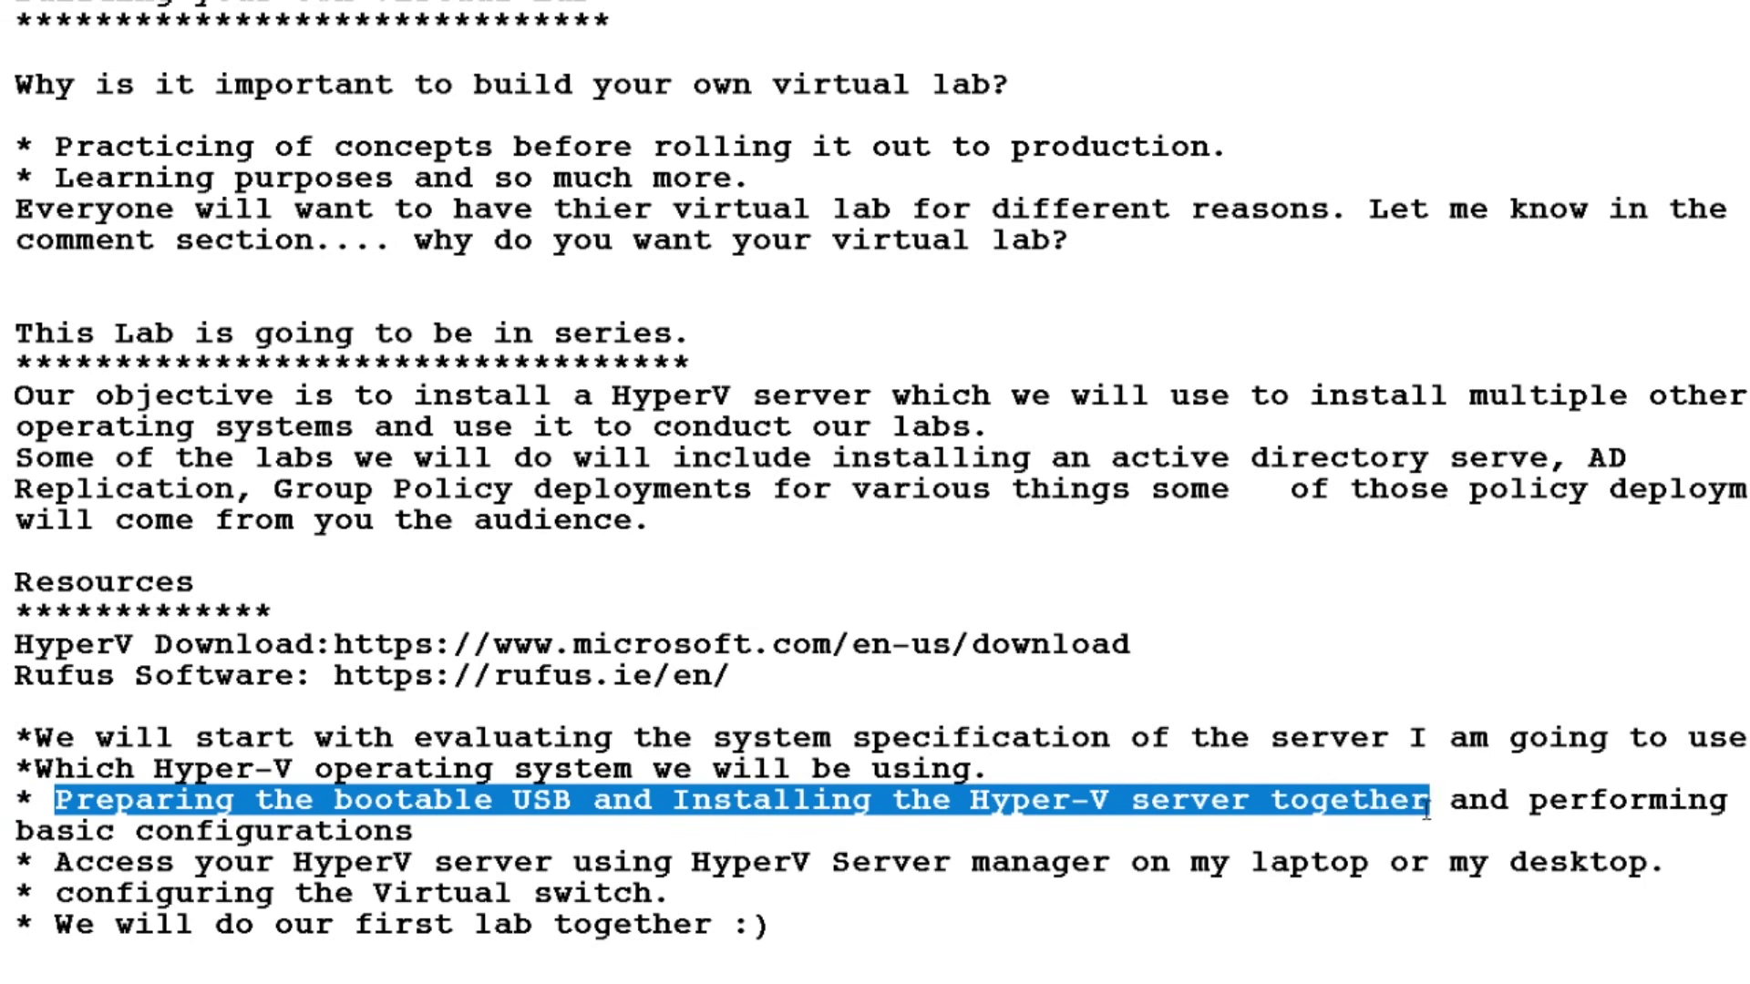